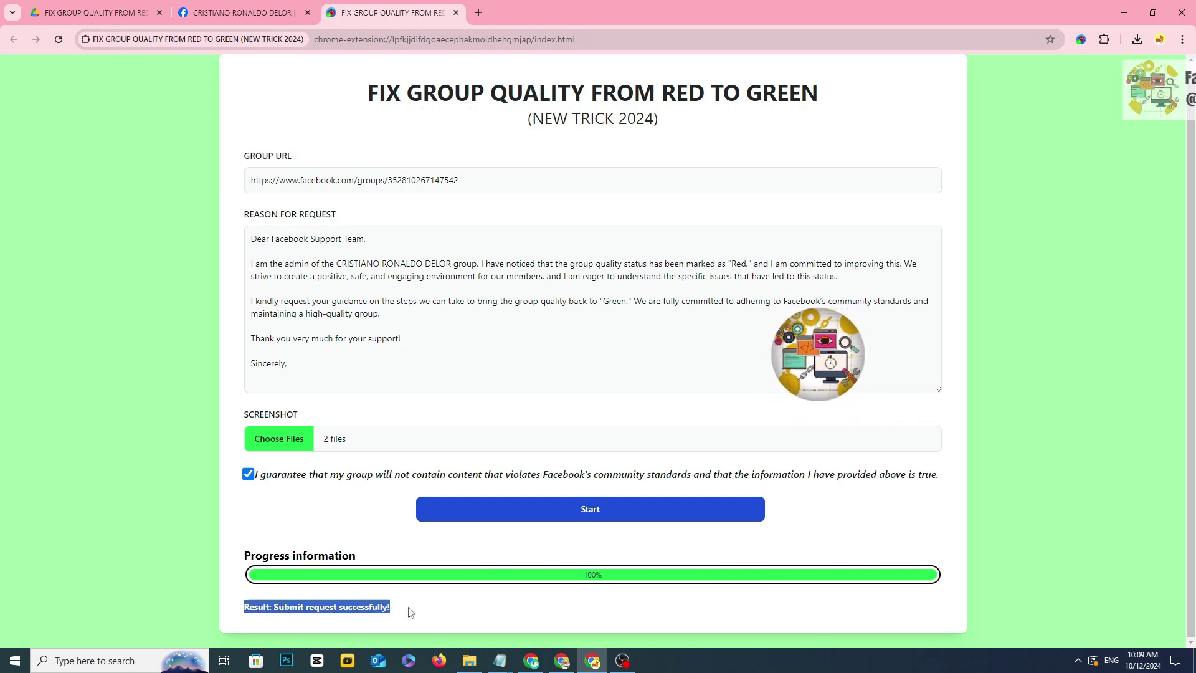
Go to the Facebook group's Group status page and reload it to check the group's standing
left_click(203, 6)
scroll(94, 274, "down", 5)
left_click(80, 257)
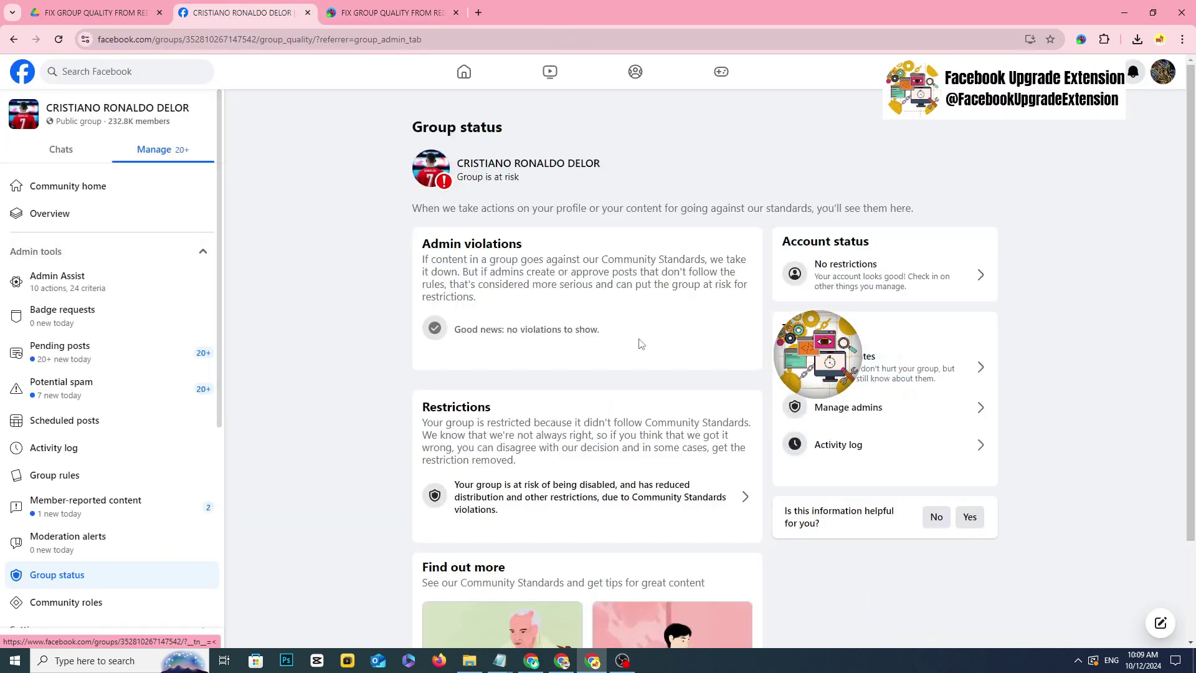
left_click(59, 43)
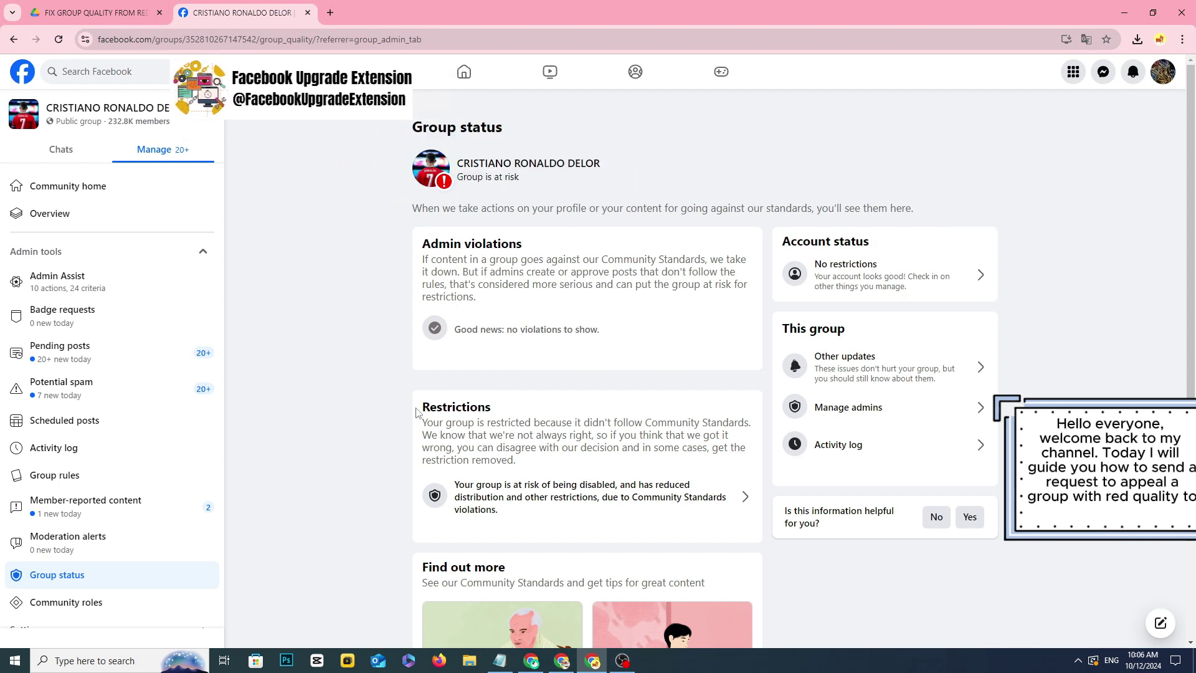
Review the group's suspension-risk restriction and the flagged post behind the adult sexual exploitation violation, and return to the Group status page
left_click(545, 496)
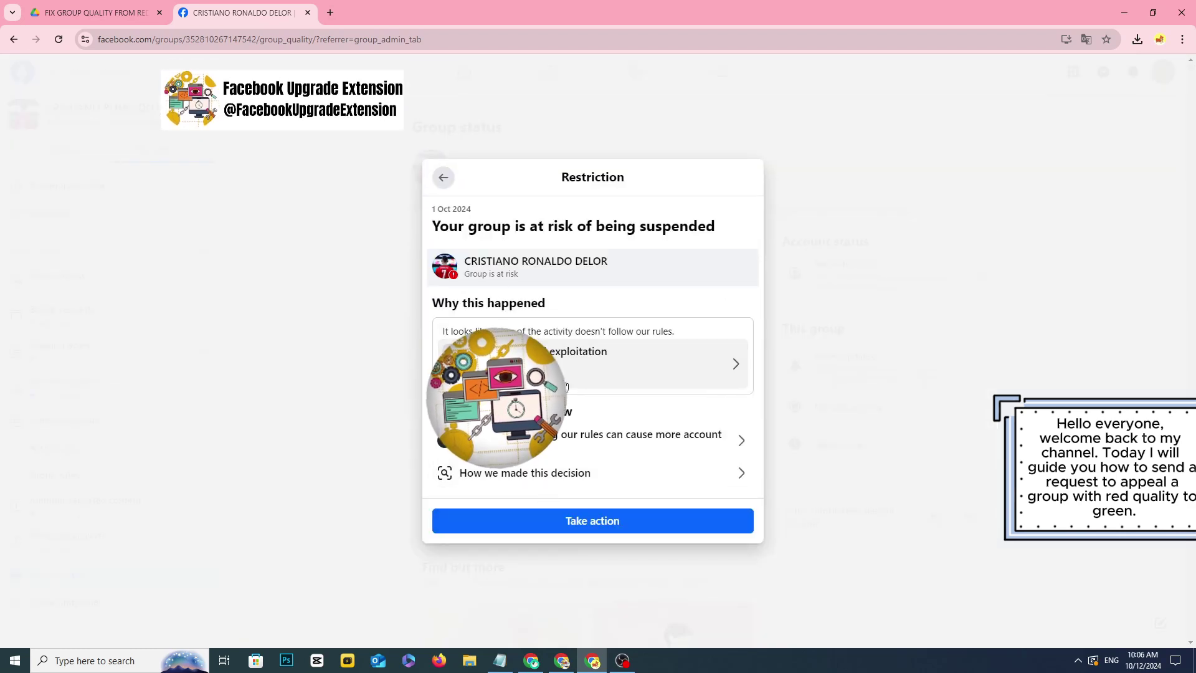
left_click(565, 380)
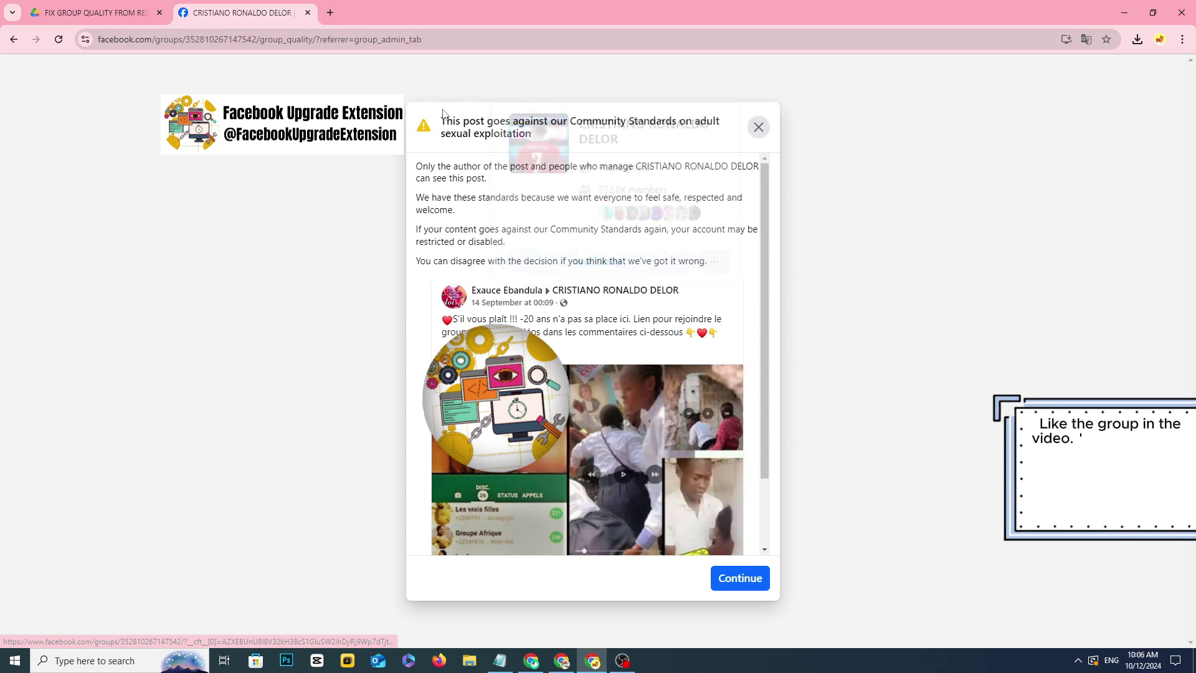
left_click_drag(441, 120, 573, 138)
left_click(571, 142)
scroll(616, 425, "down", 1)
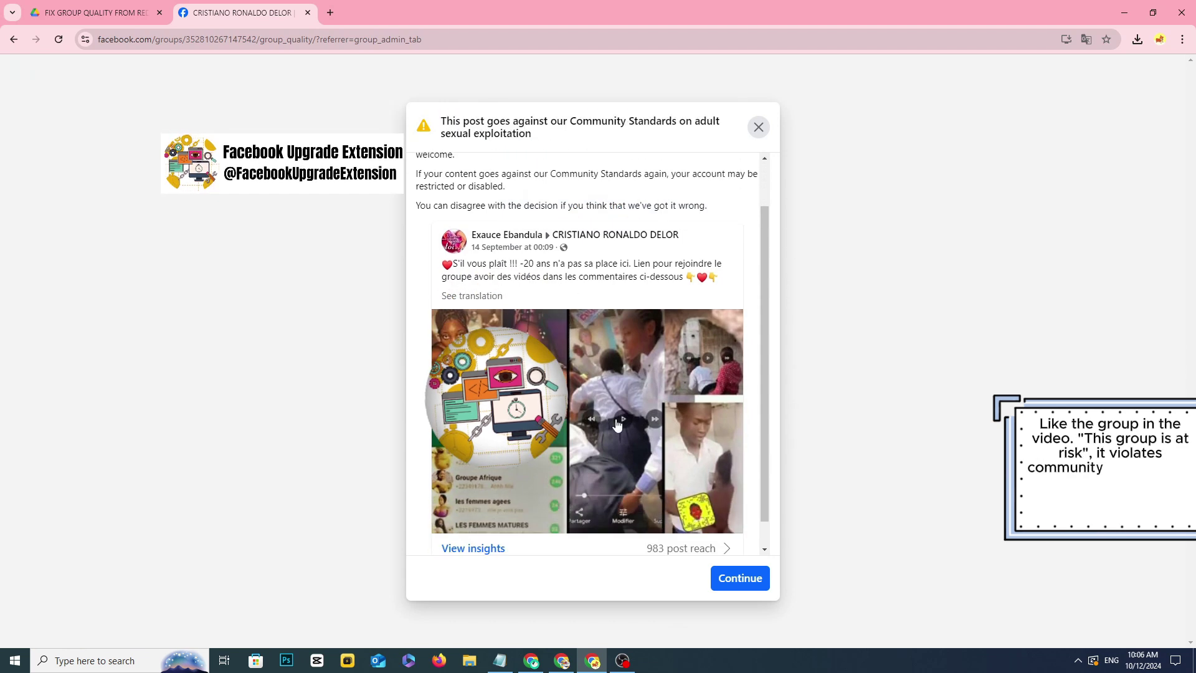
scroll(616, 424, "down", 1)
scroll(685, 281, "up", 2)
left_click(758, 127)
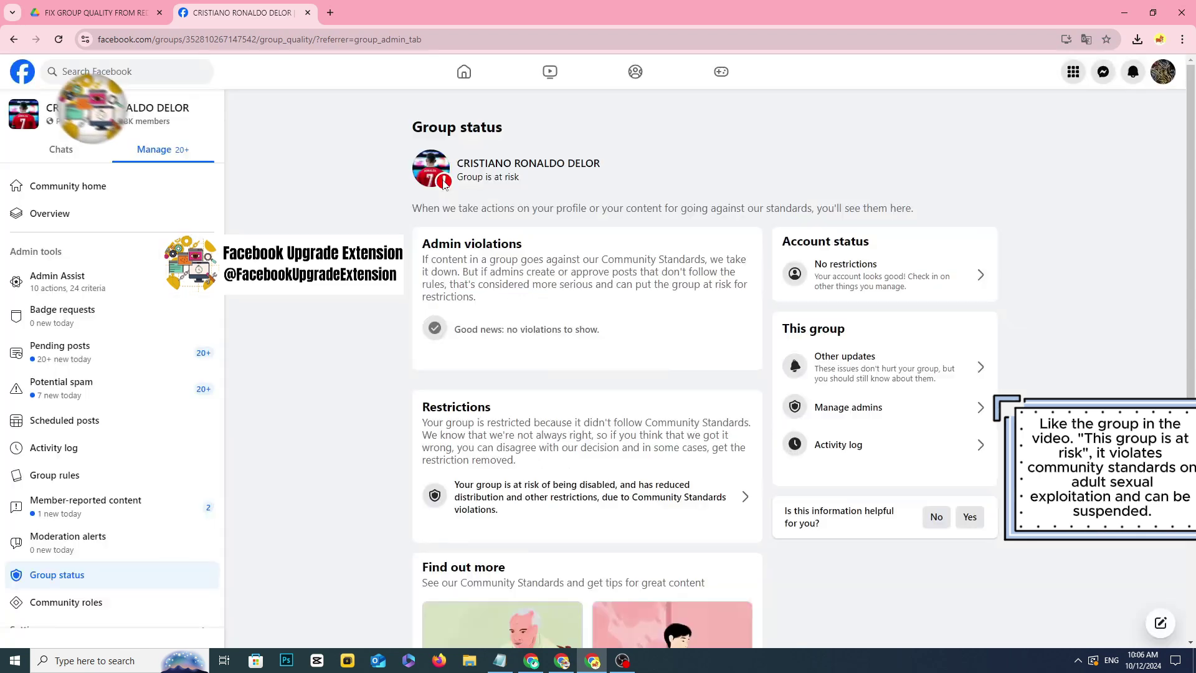
left_click(286, 230)
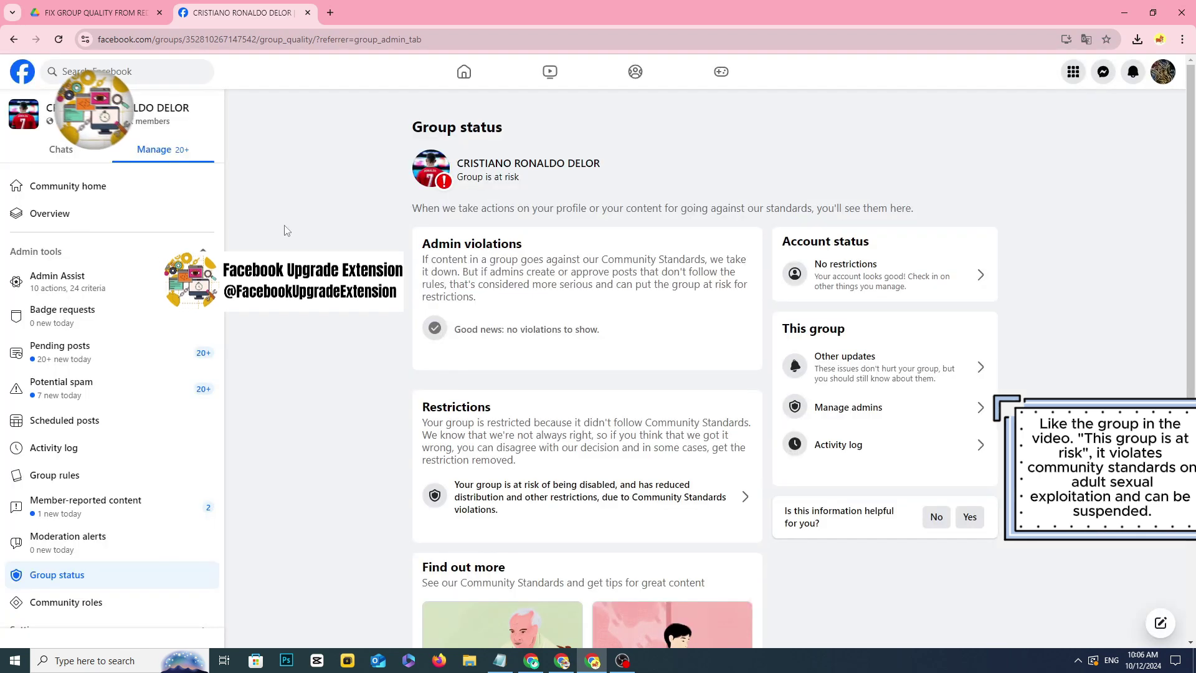
scroll(586, 399, "down", 2)
scroll(585, 399, "up", 2)
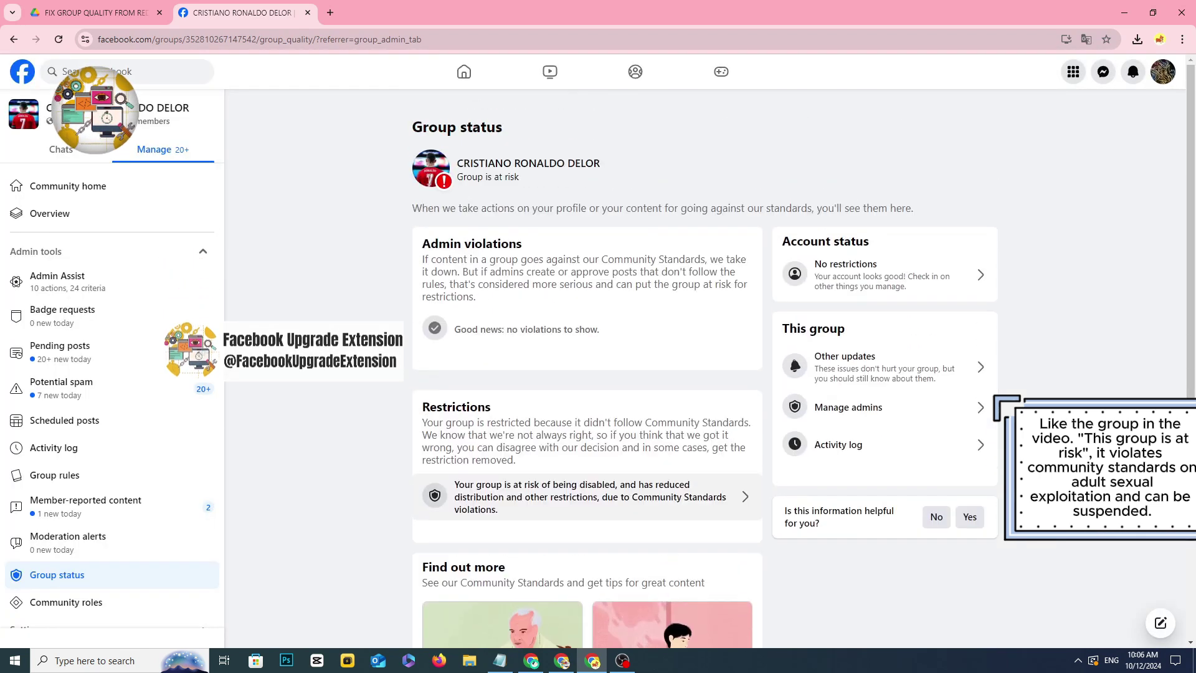
Download FIX GROUP QUALITY FROM RED TO GREEN 2024 (UPDATE).zip from Google Drive and show it in its folder
left_click(82, 12)
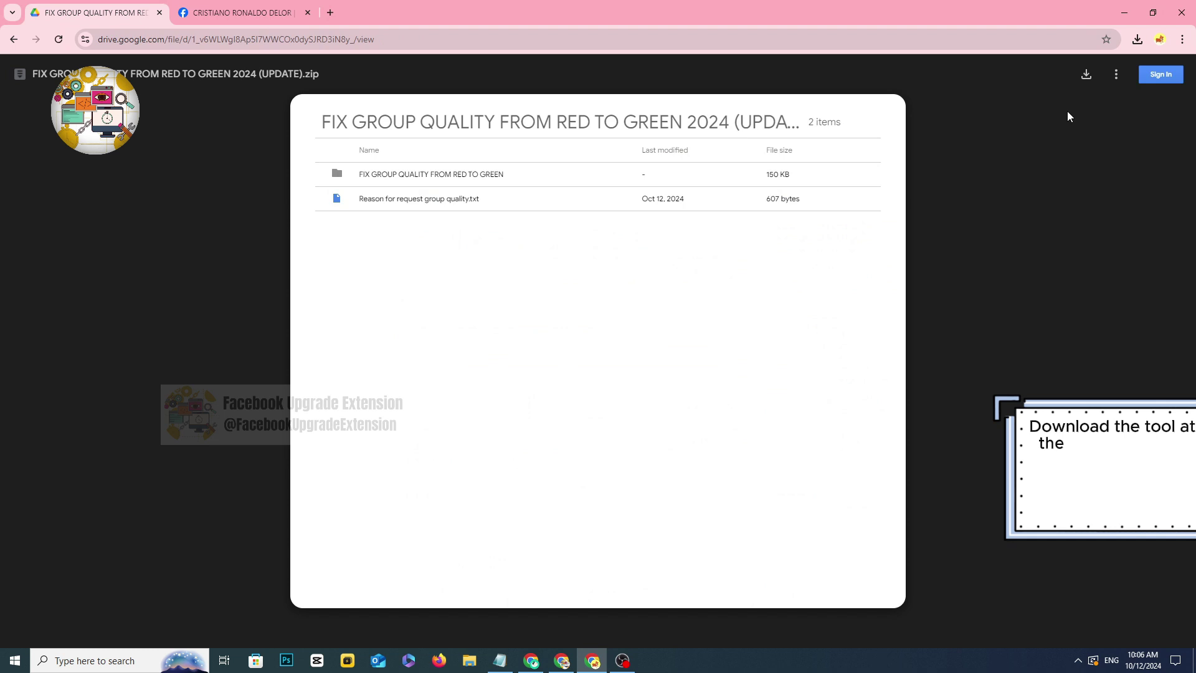
left_click(1085, 76)
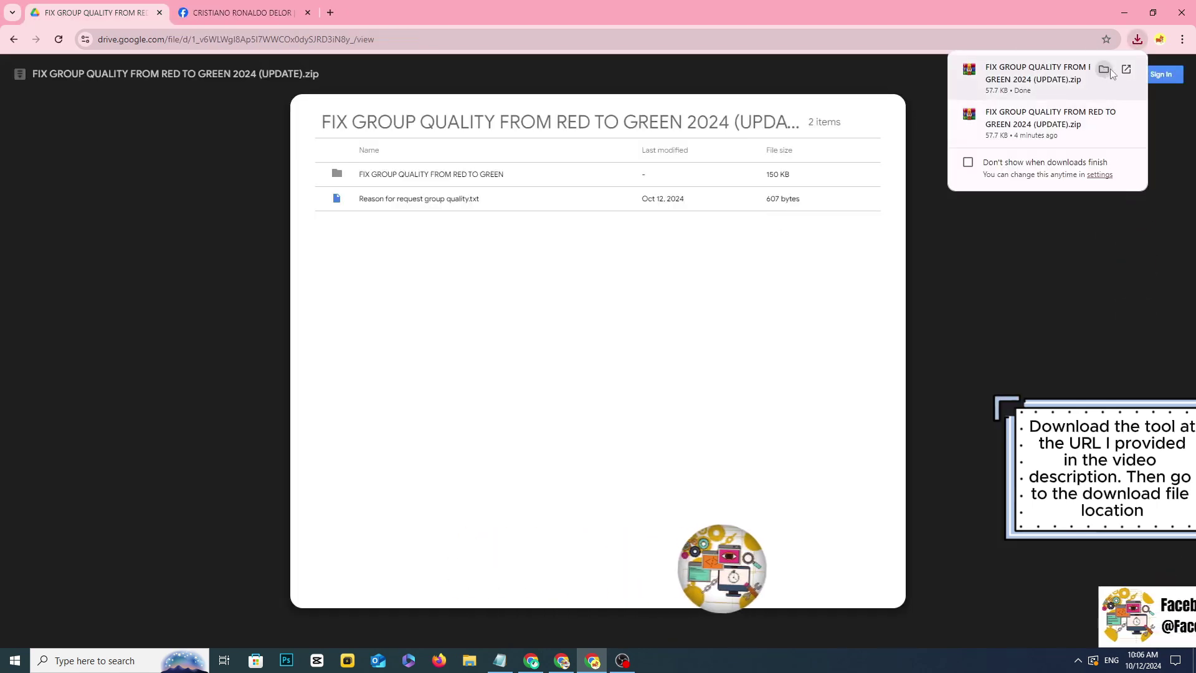
left_click(1105, 69)
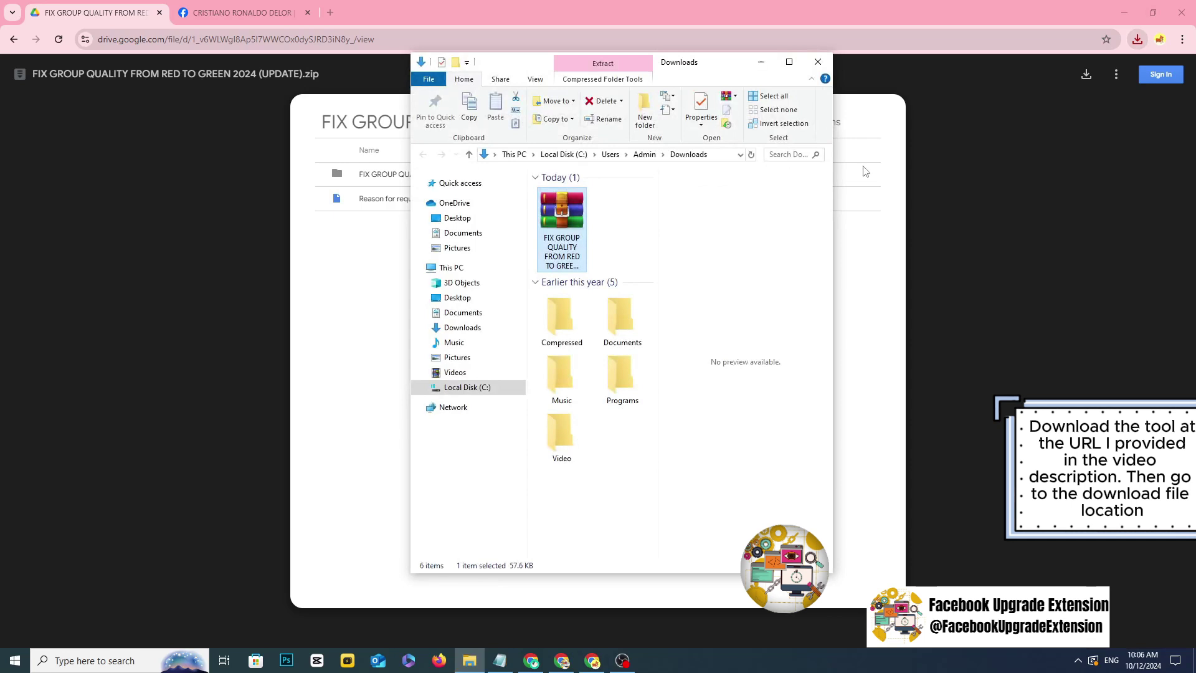
Extract the downloaded zip archive directly into the Downloads folder and put the file window away
right_click(570, 217)
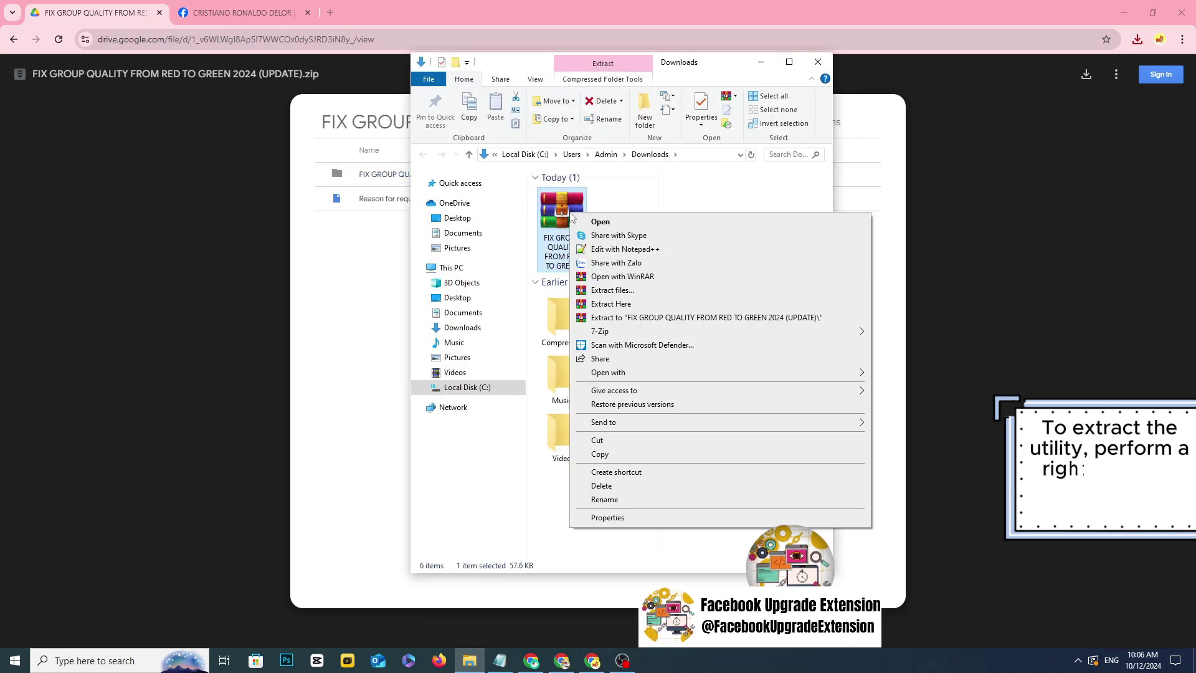
left_click(630, 304)
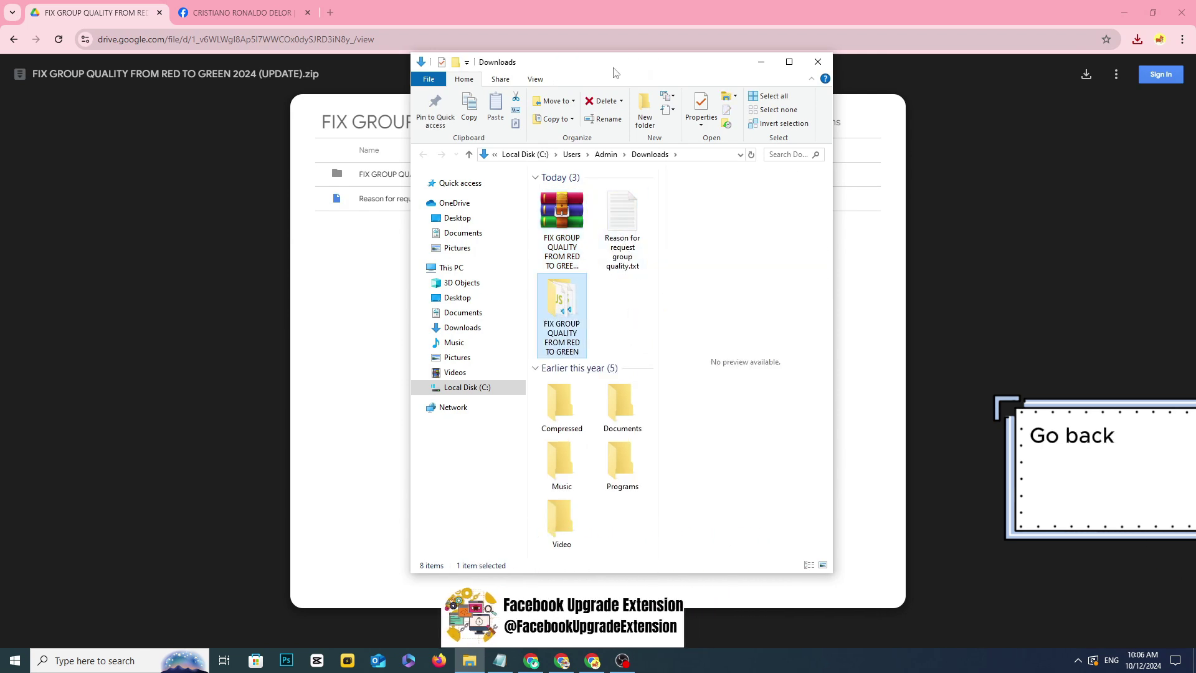
left_click_drag(614, 73, 900, 90)
left_click(1045, 76)
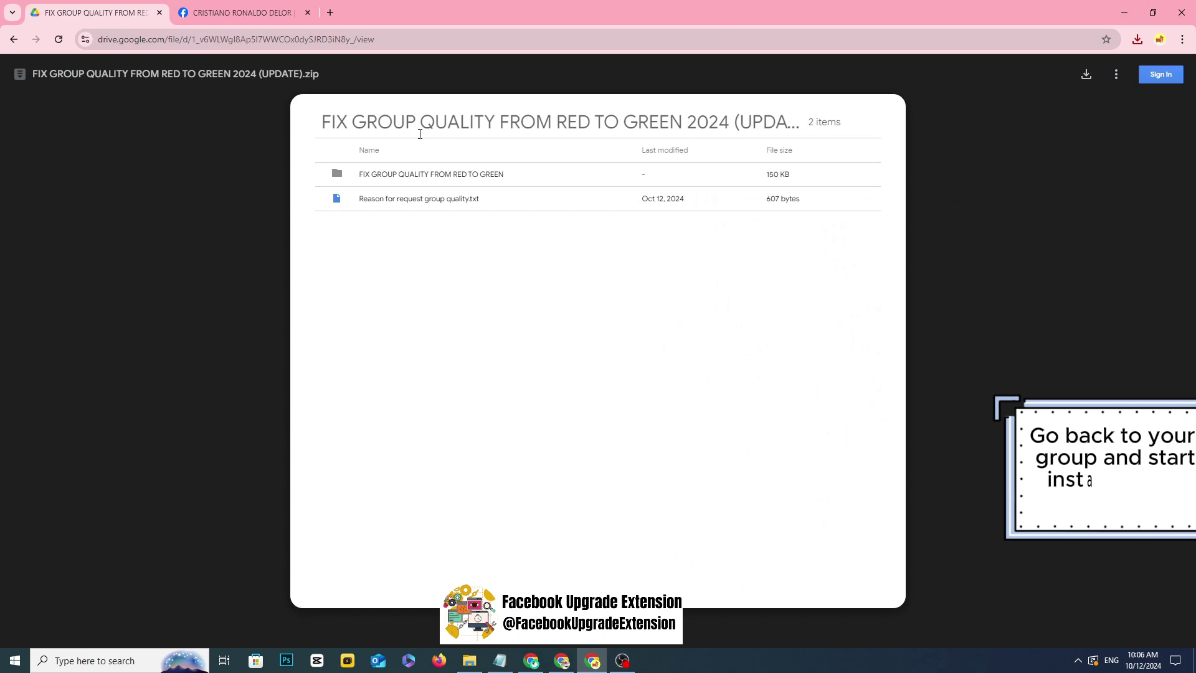
Open Chrome's extension management page from the group page and enable Developer mode
left_click(241, 13)
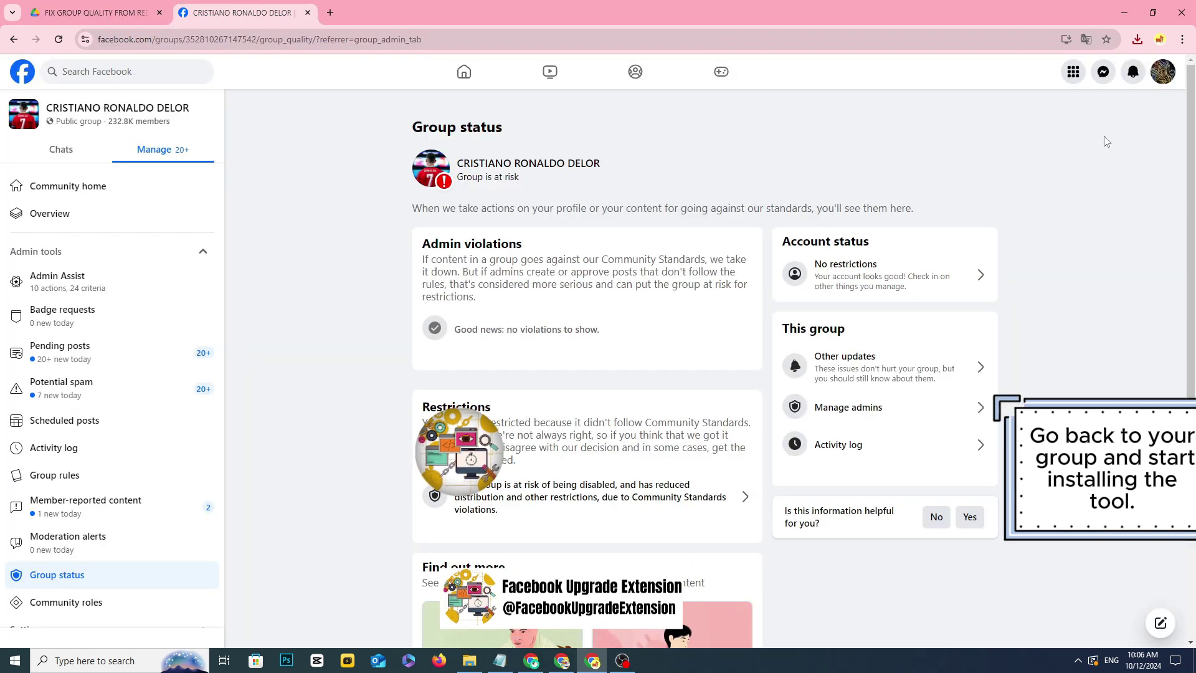
left_click(1182, 40)
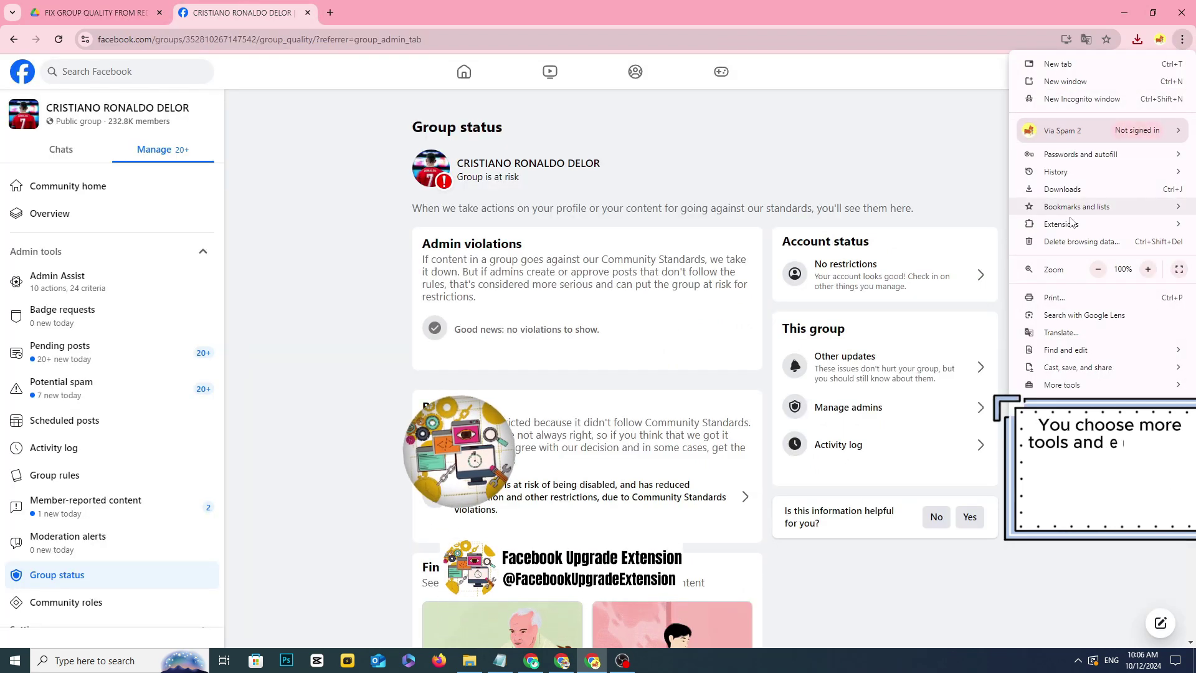
mouse_move(1038, 228)
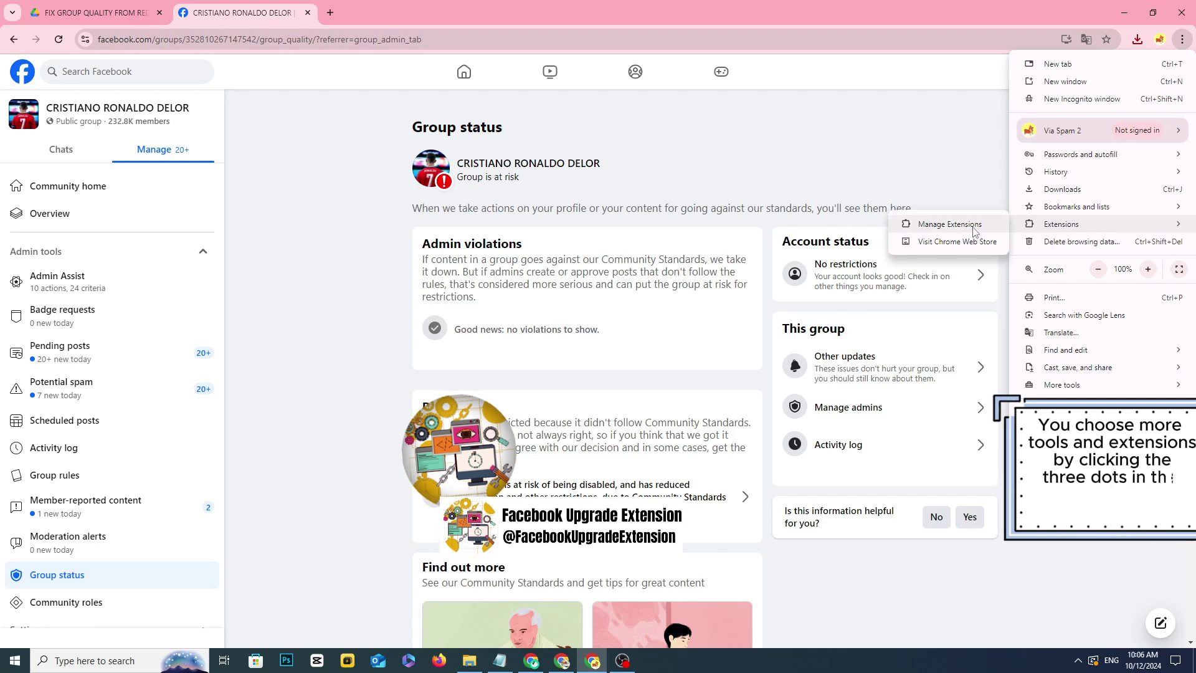
left_click(953, 225)
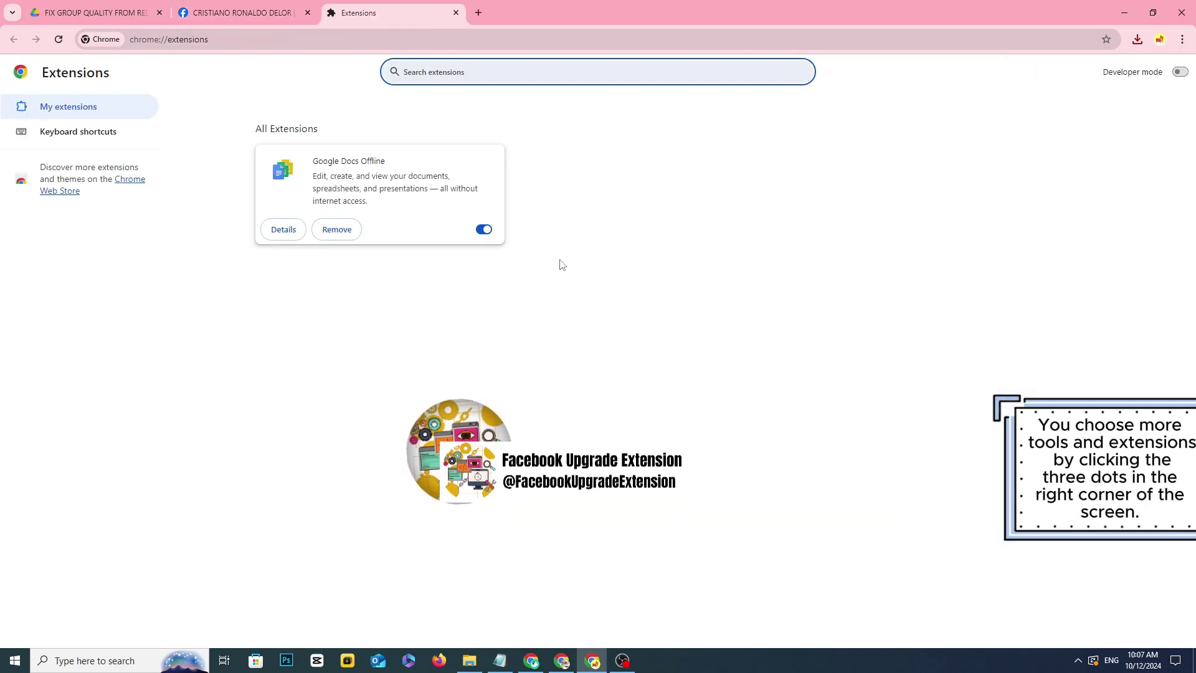
left_click_drag(1104, 75, 1163, 82)
left_click(1164, 81)
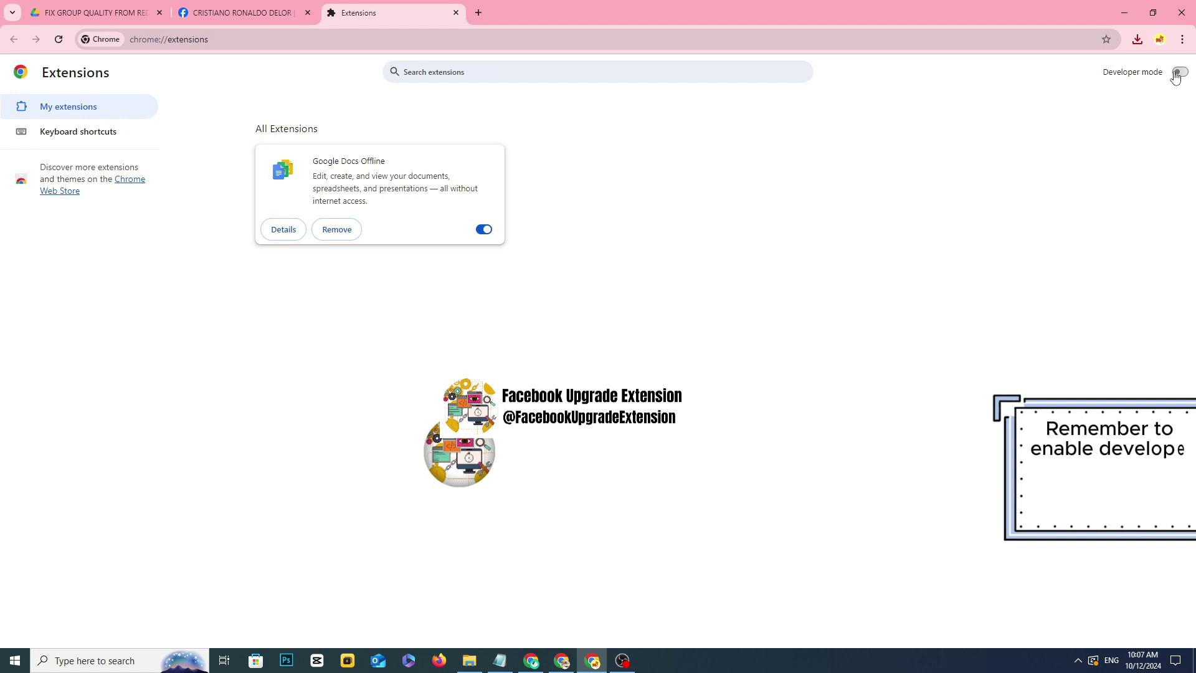
left_click(1177, 73)
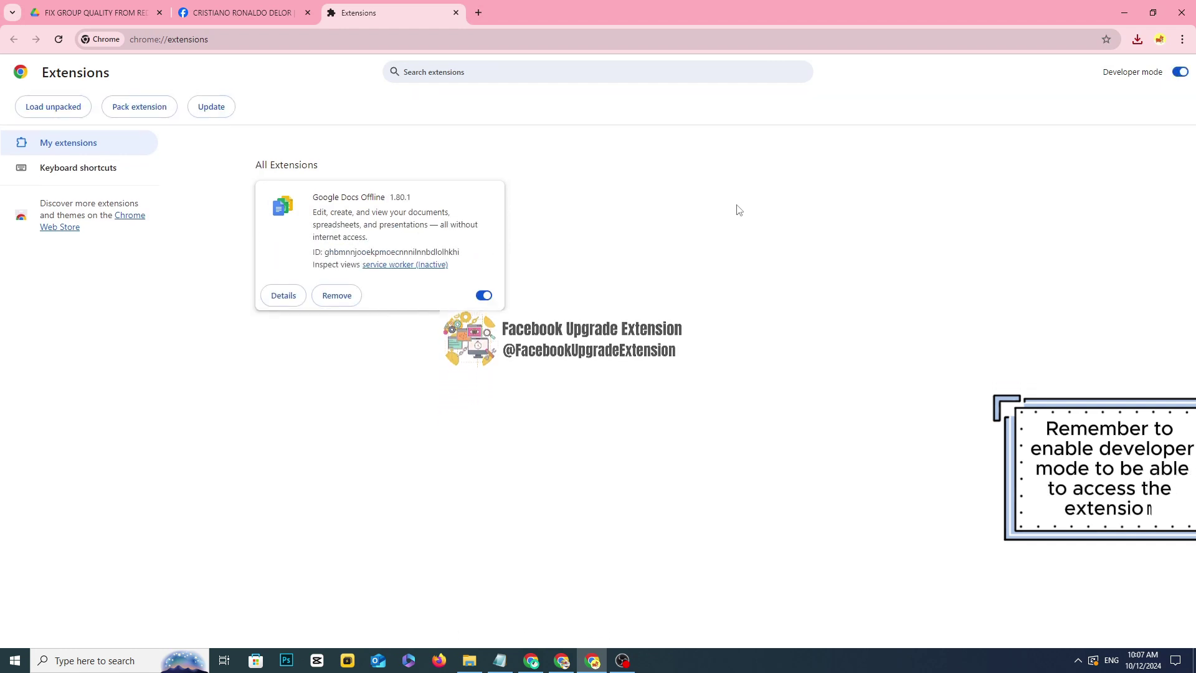
Install the extracted FIX GROUP QUALITY FROM RED TO GREEN folder as an extension straight from File Explorer, and remove it again
left_click(469, 660)
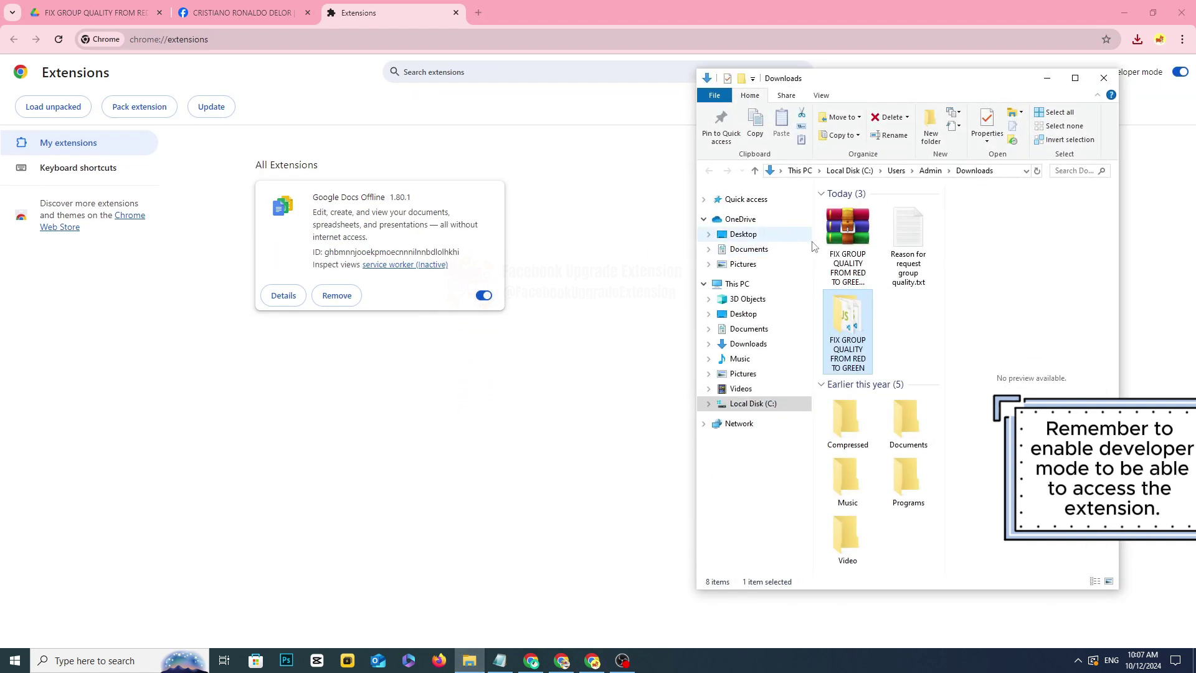
left_click_drag(847, 330, 609, 347)
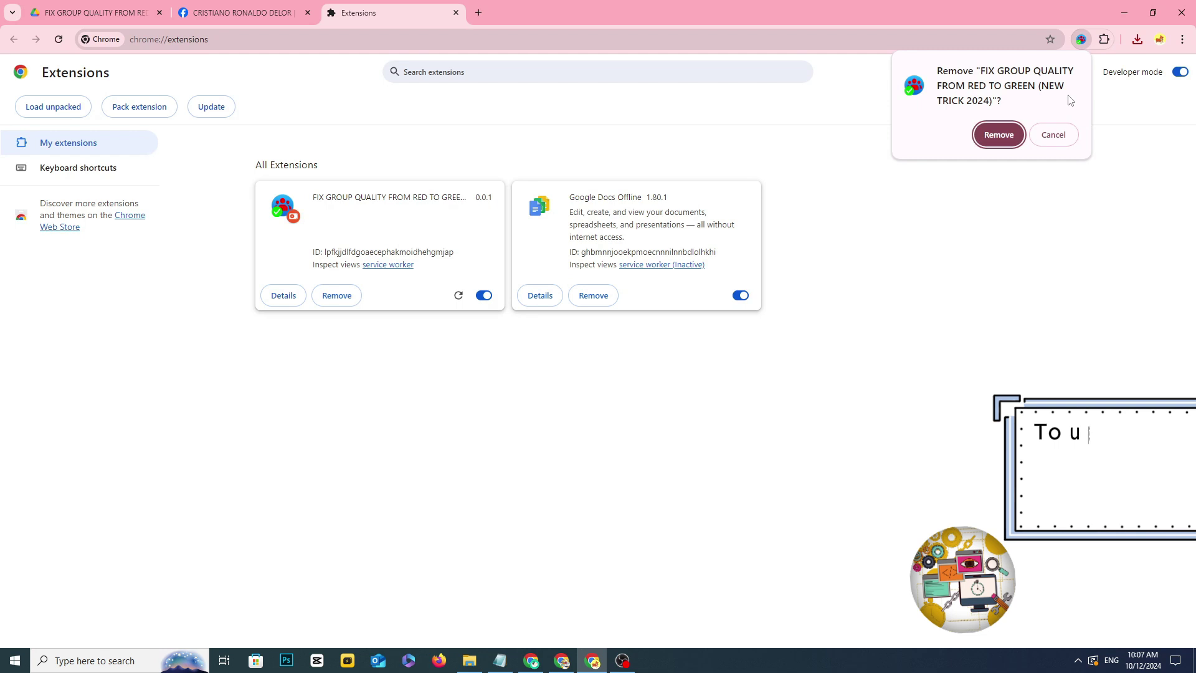
left_click(1000, 135)
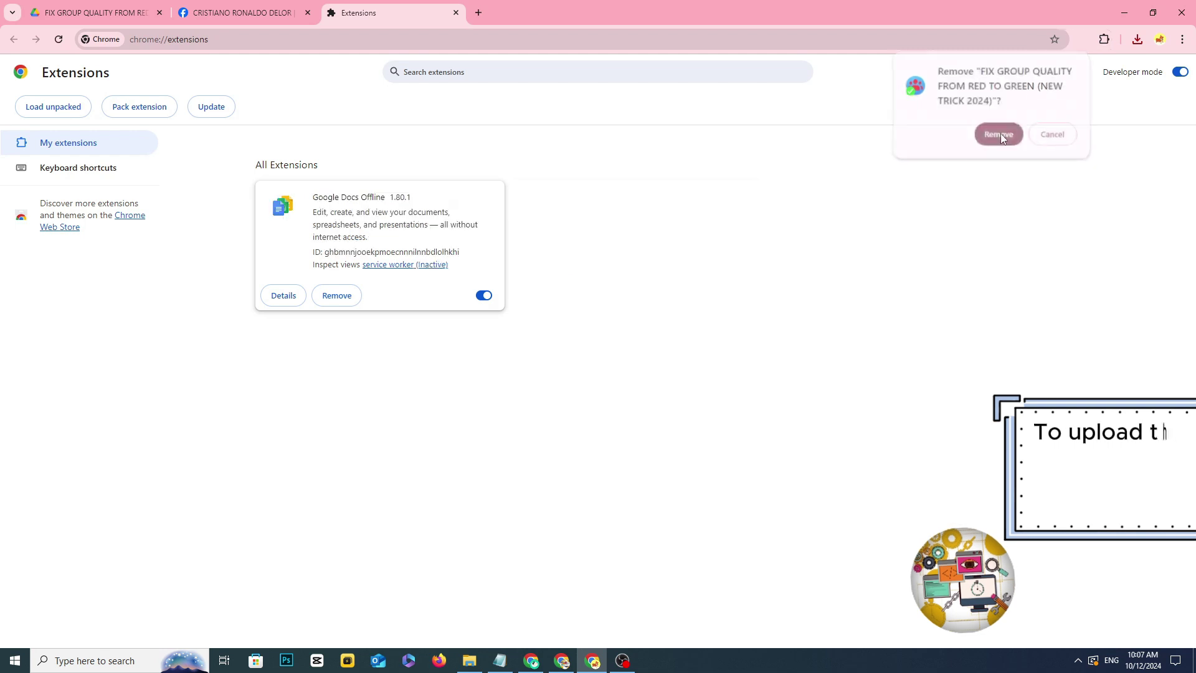
Load the FIX GROUP QUALITY FROM RED TO GREEN folder from Downloads as an unpacked extension
left_click(60, 109)
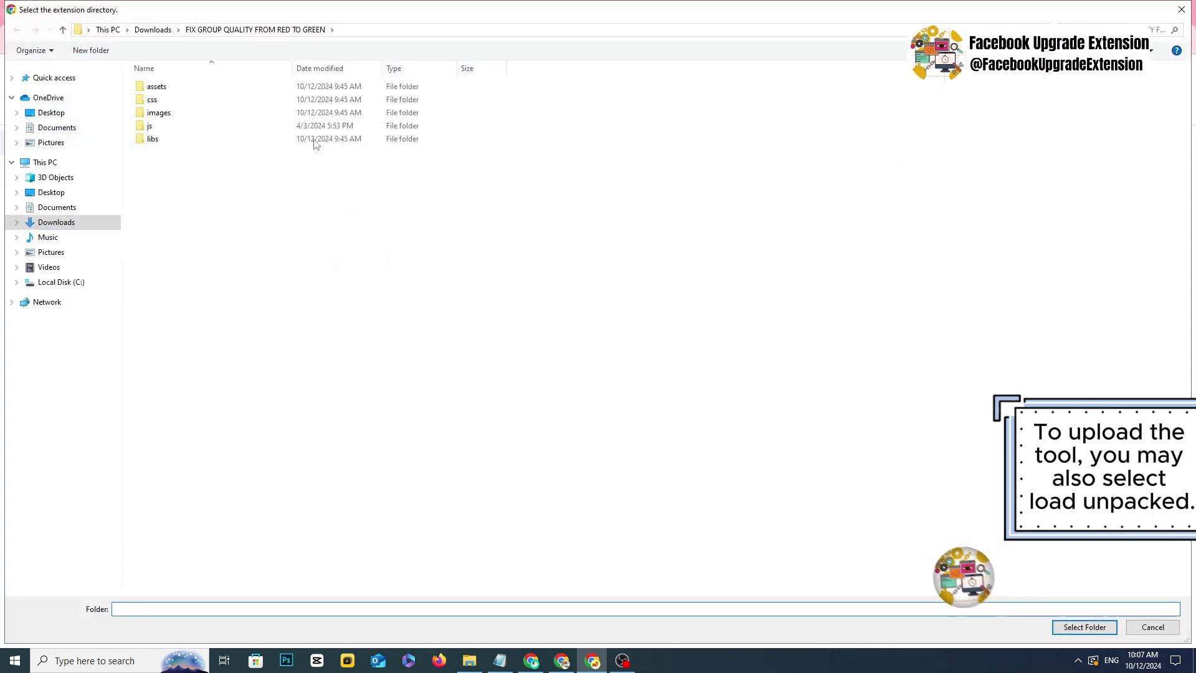
left_click(153, 30)
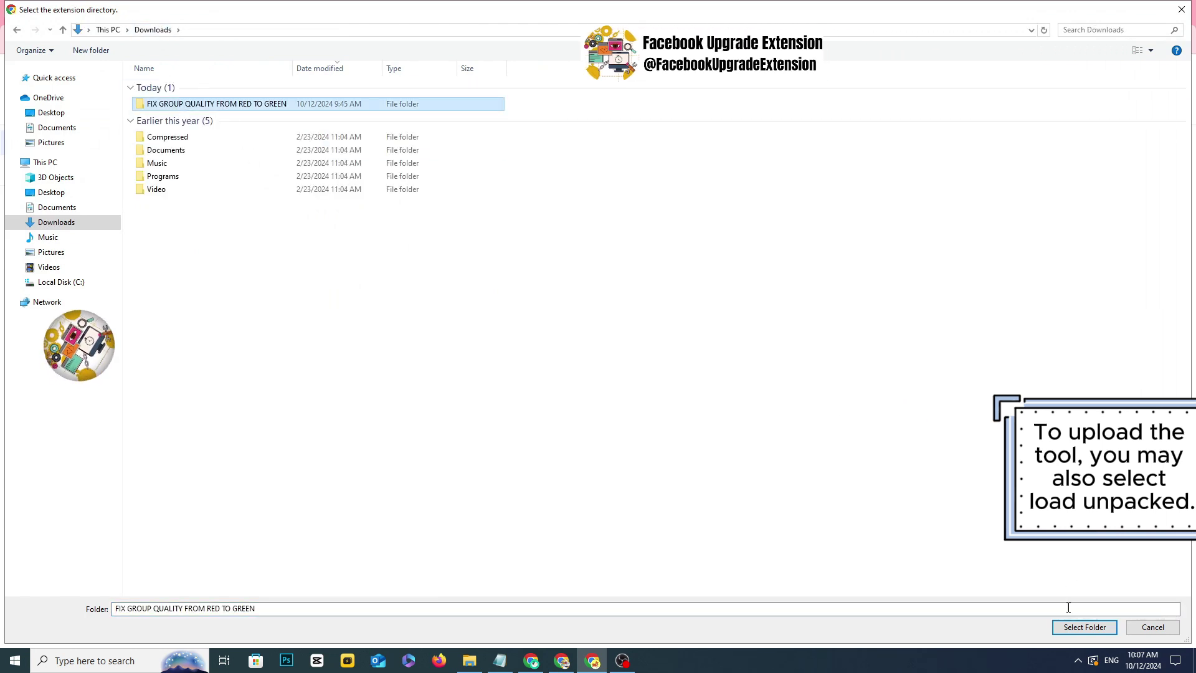
left_click(1084, 626)
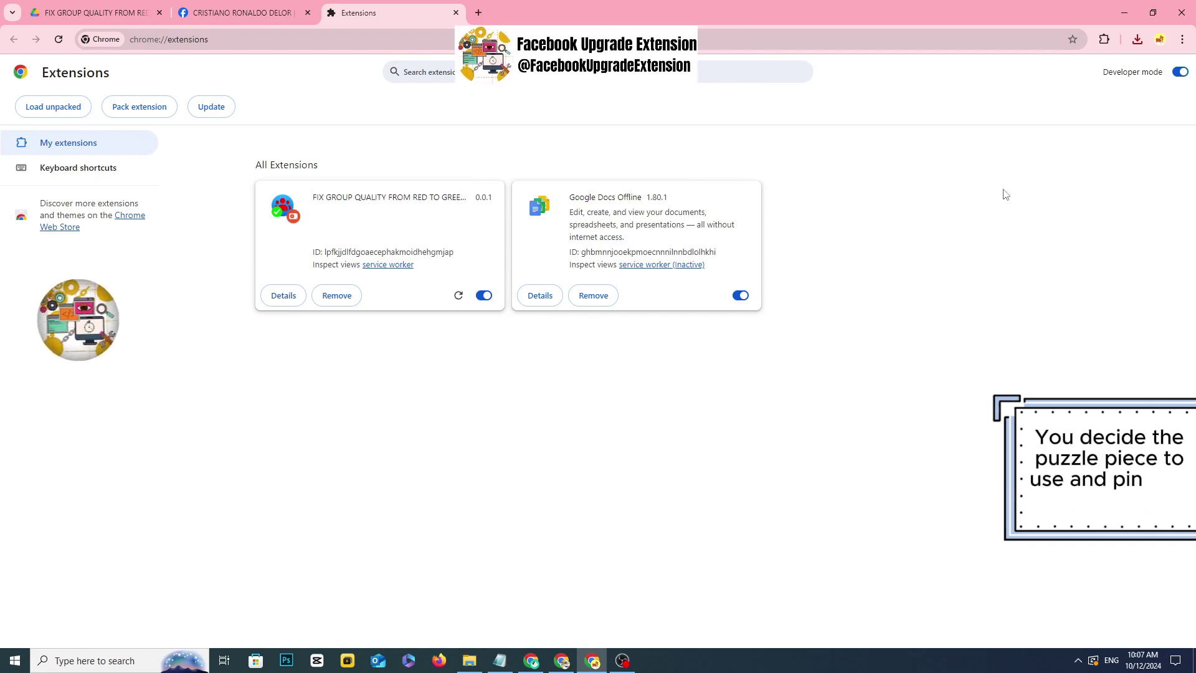
Pin the FIX GROUP QUALITY FROM RED TO GREEN extension to the browser and open its request form
left_click(1103, 39)
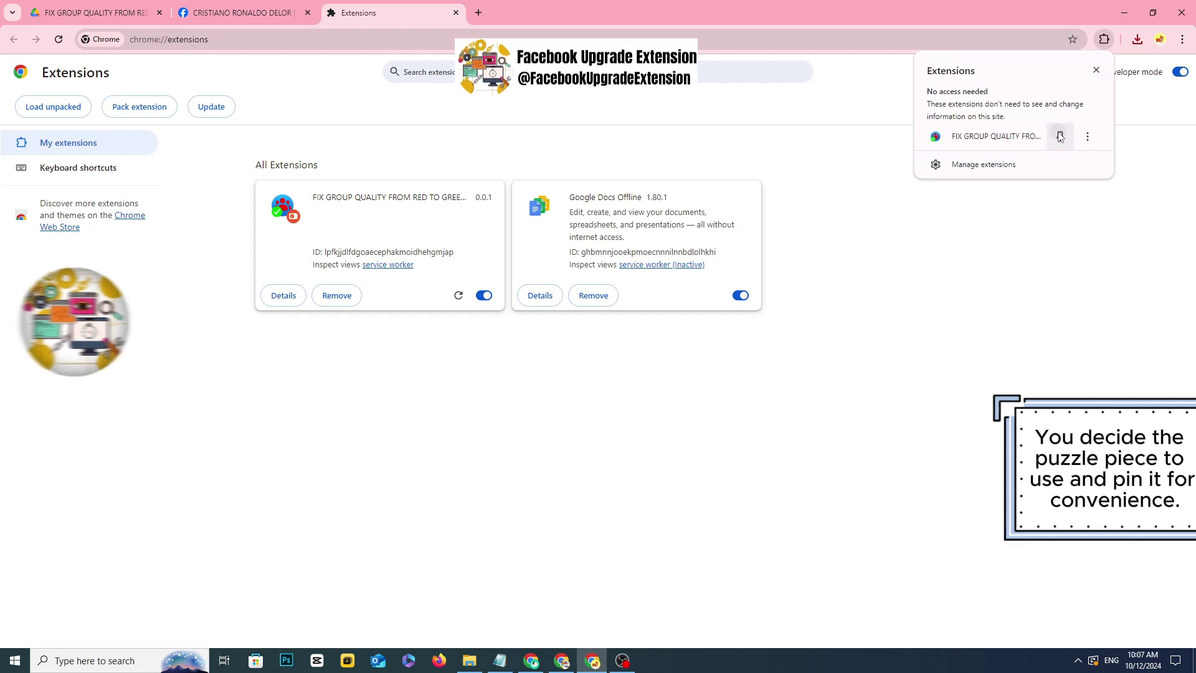
left_click(1060, 136)
left_click(1080, 40)
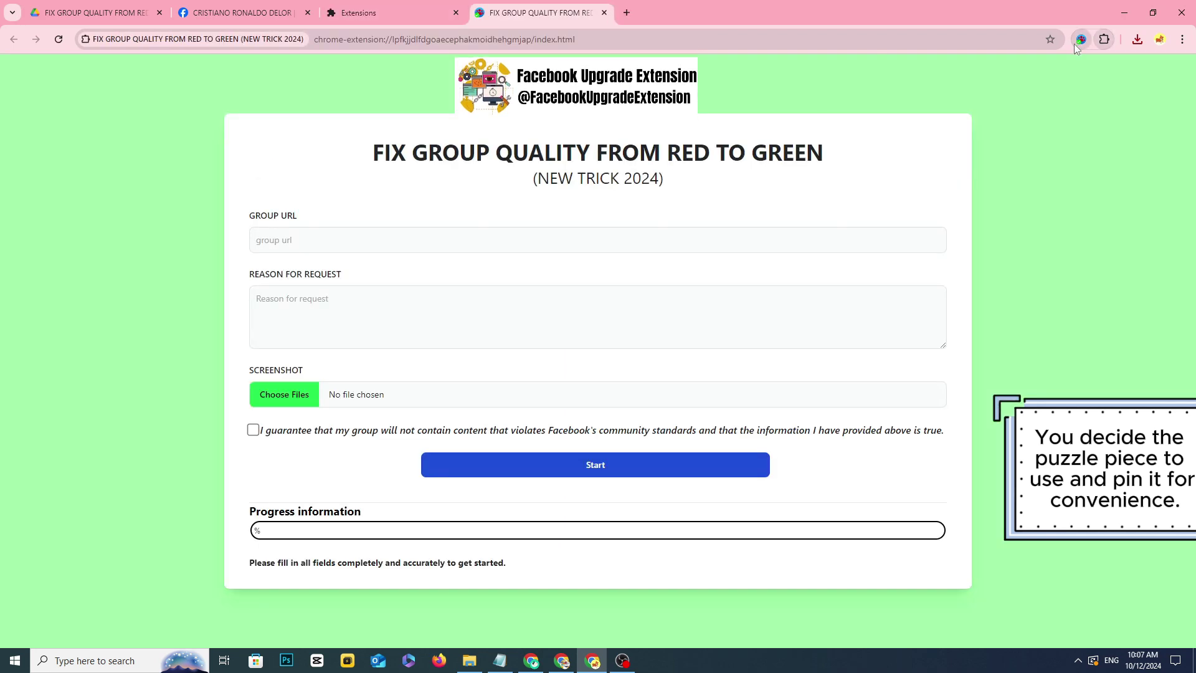
Close the Extensions page and return to the extension's request form
left_click(426, 10)
left_click(456, 13)
left_click(258, 10)
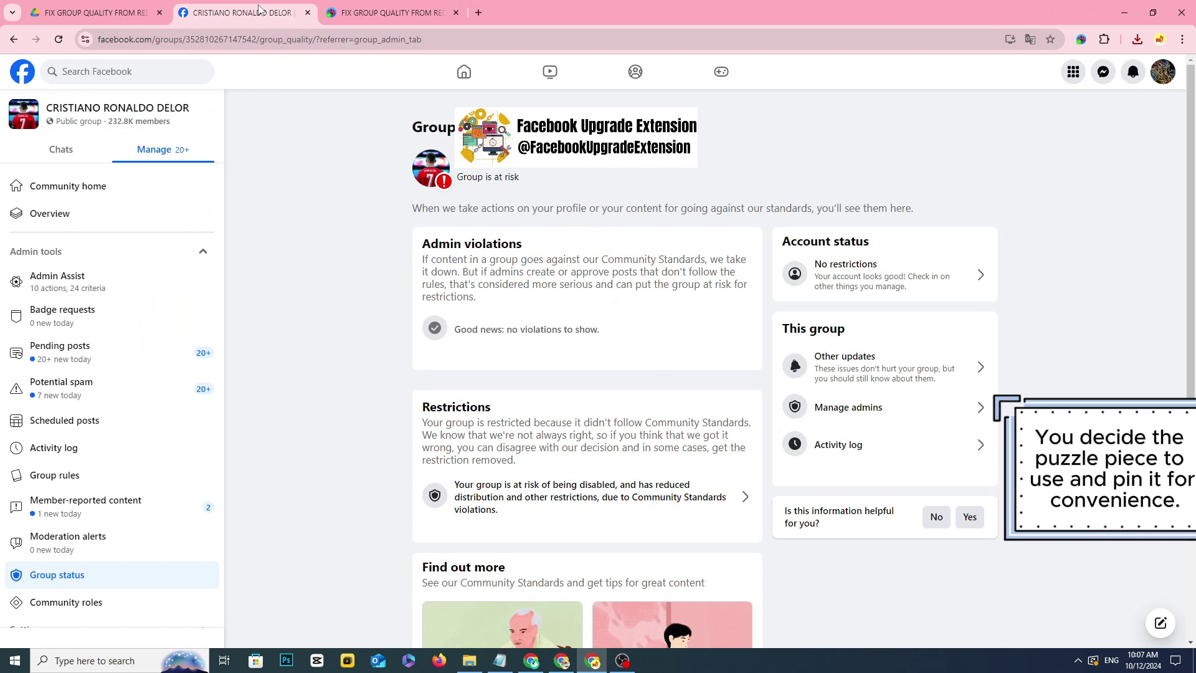
left_click(392, 13)
Examine the request form's title and its Group URL and Reason for request fields
left_click_drag(374, 153, 817, 147)
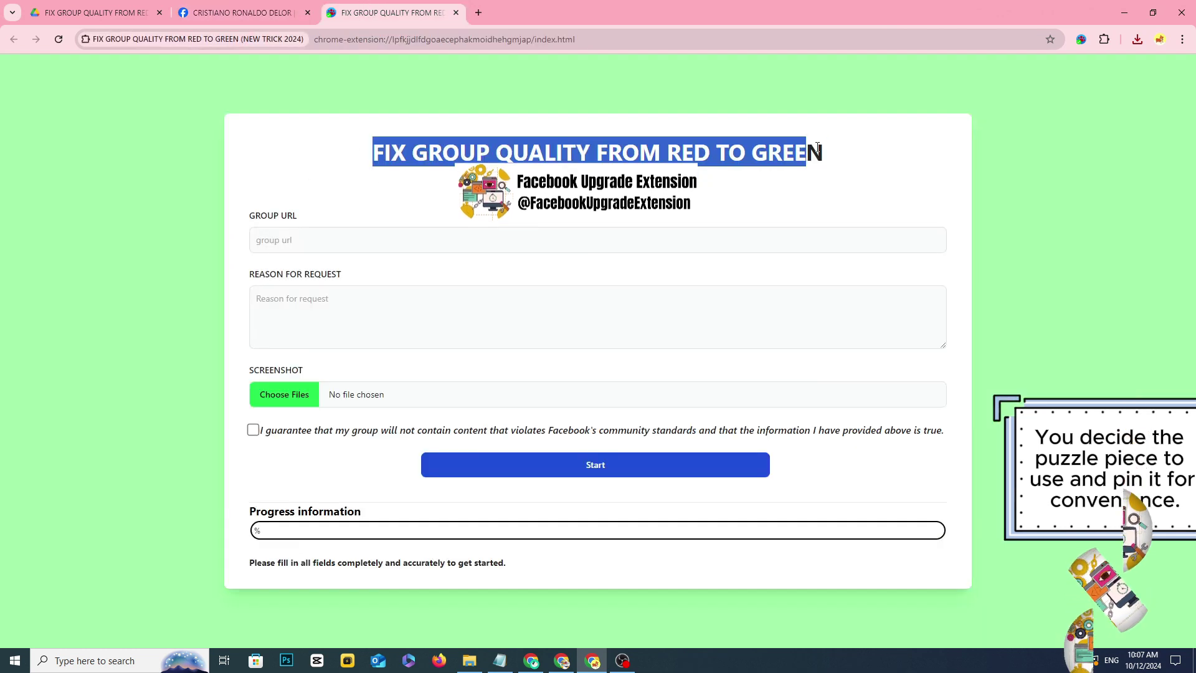
left_click(766, 216)
left_click_drag(248, 216, 335, 220)
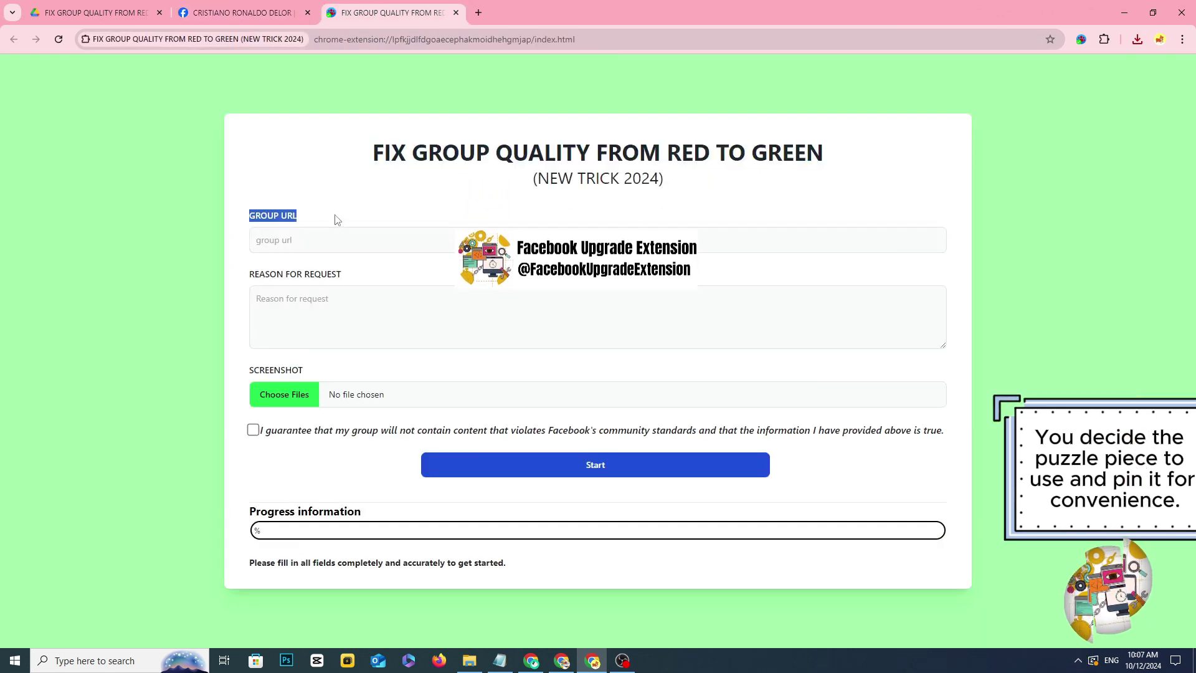
left_click(335, 220)
left_click_drag(248, 274, 380, 284)
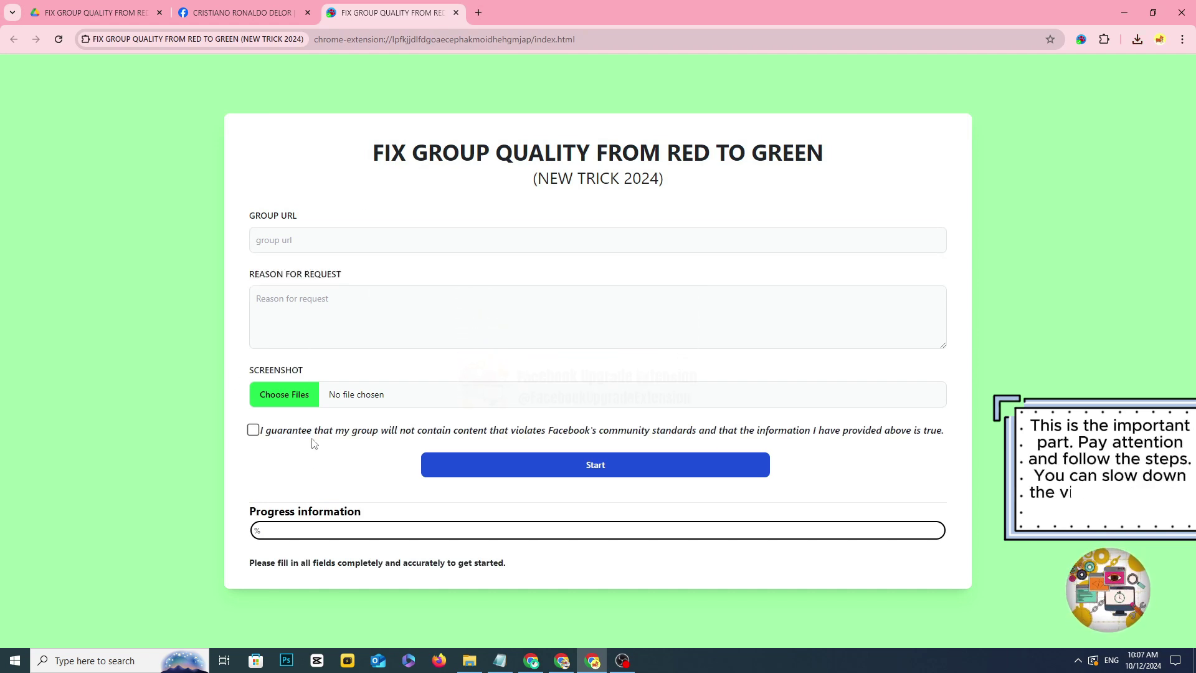
Open the Facebook group's community home page and check the group ID in its web address
left_click(291, 7)
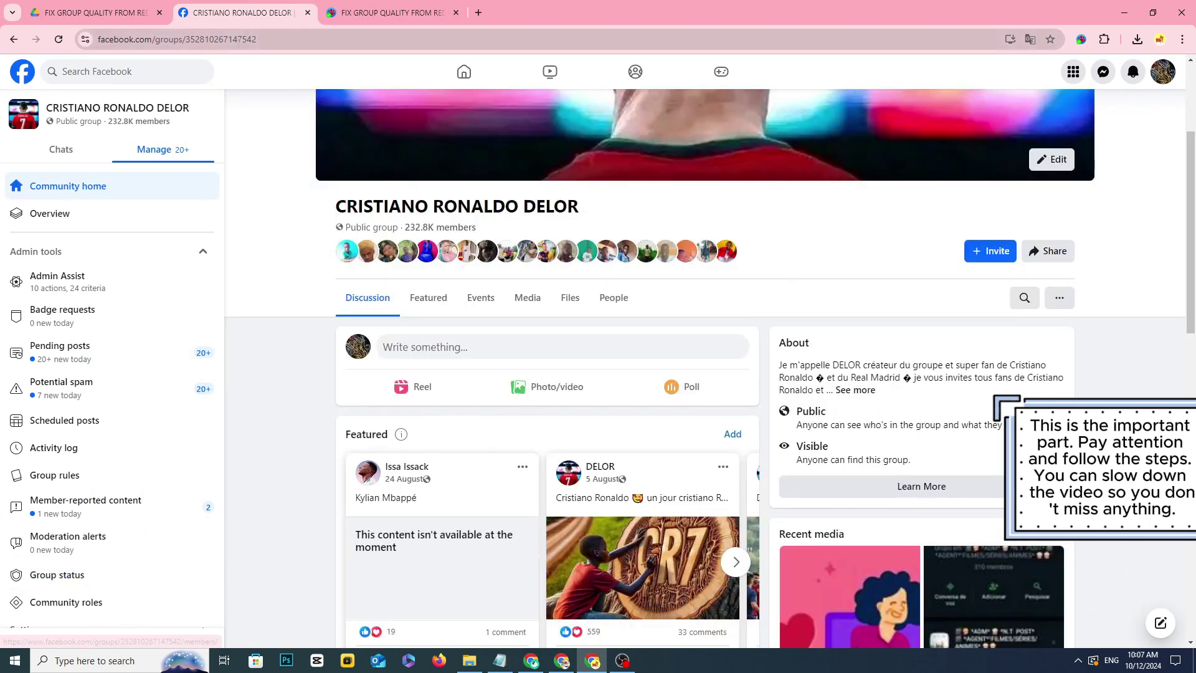
left_click_drag(307, 40, 231, 42)
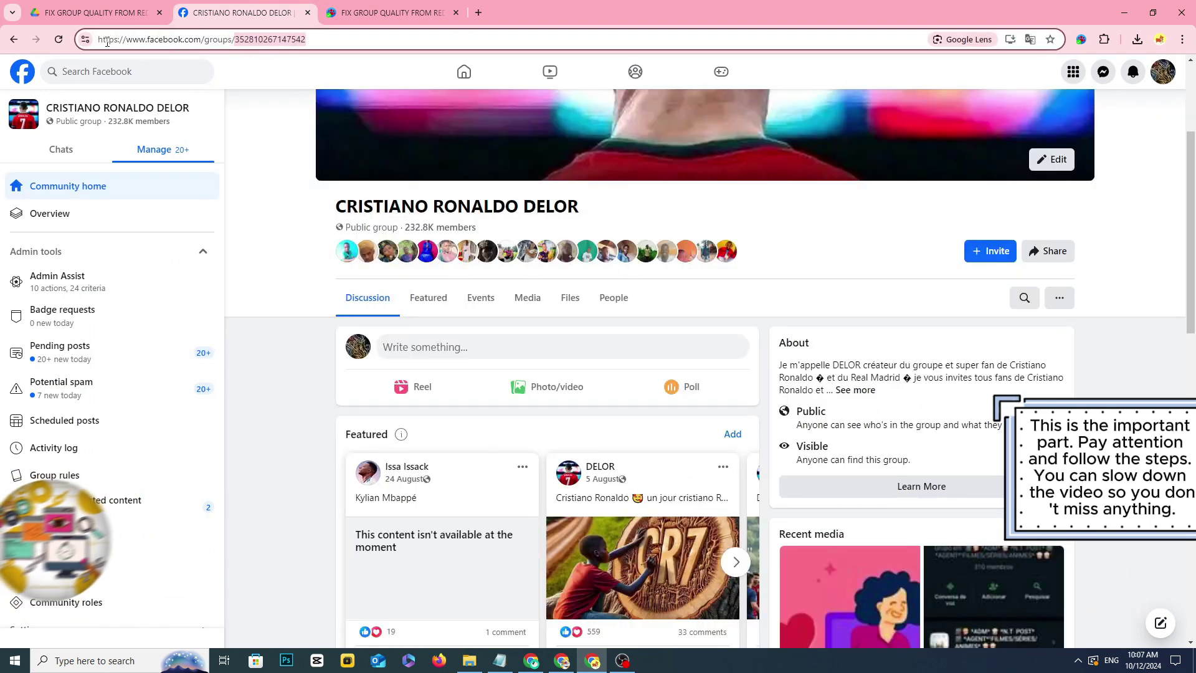
left_click(335, 348)
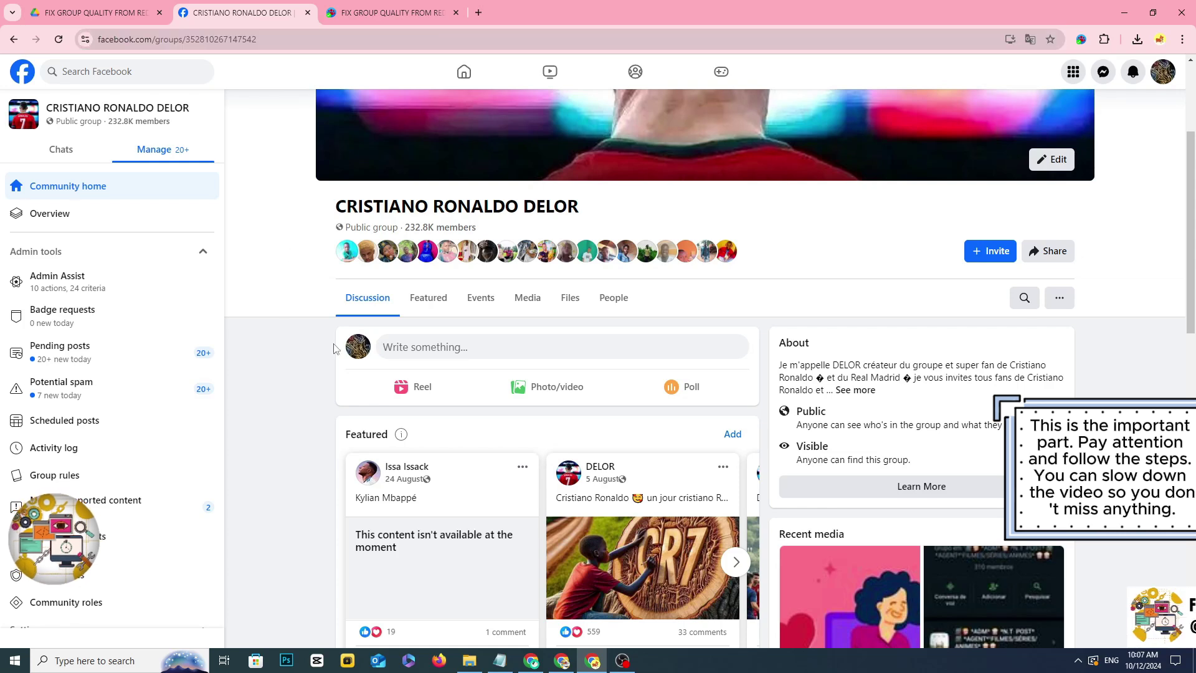
Open the admin's own profile within the group, copy the web address up to the group ID, and return to the group page
left_click(359, 354)
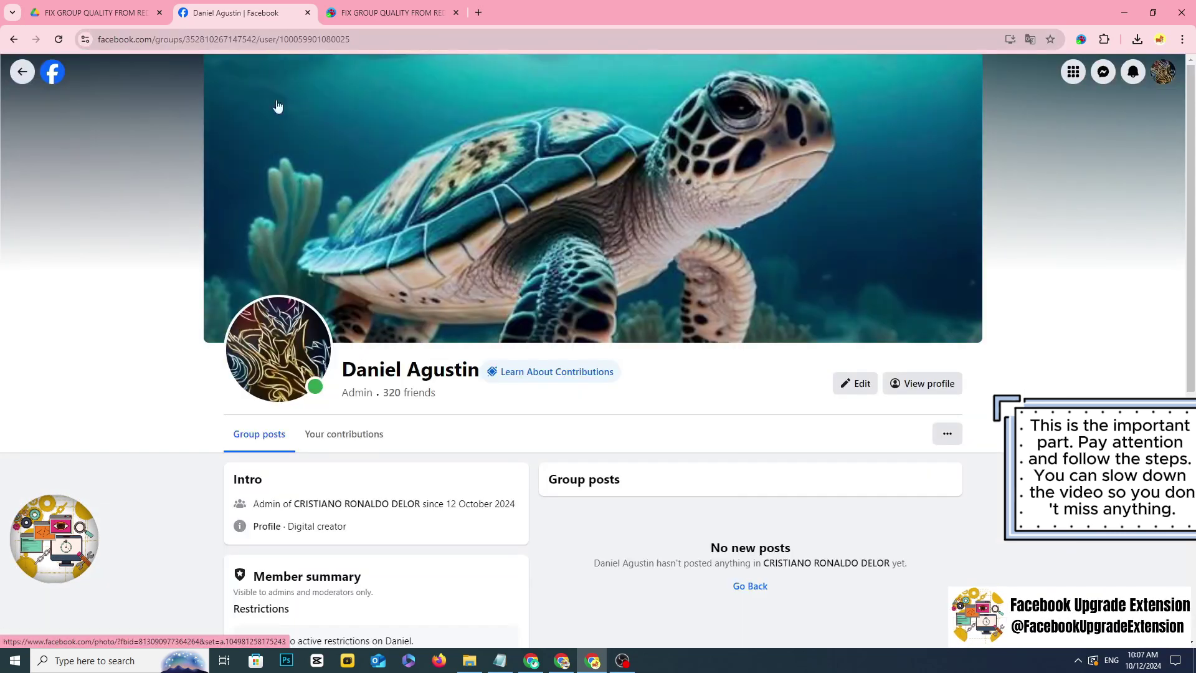
left_click(247, 39)
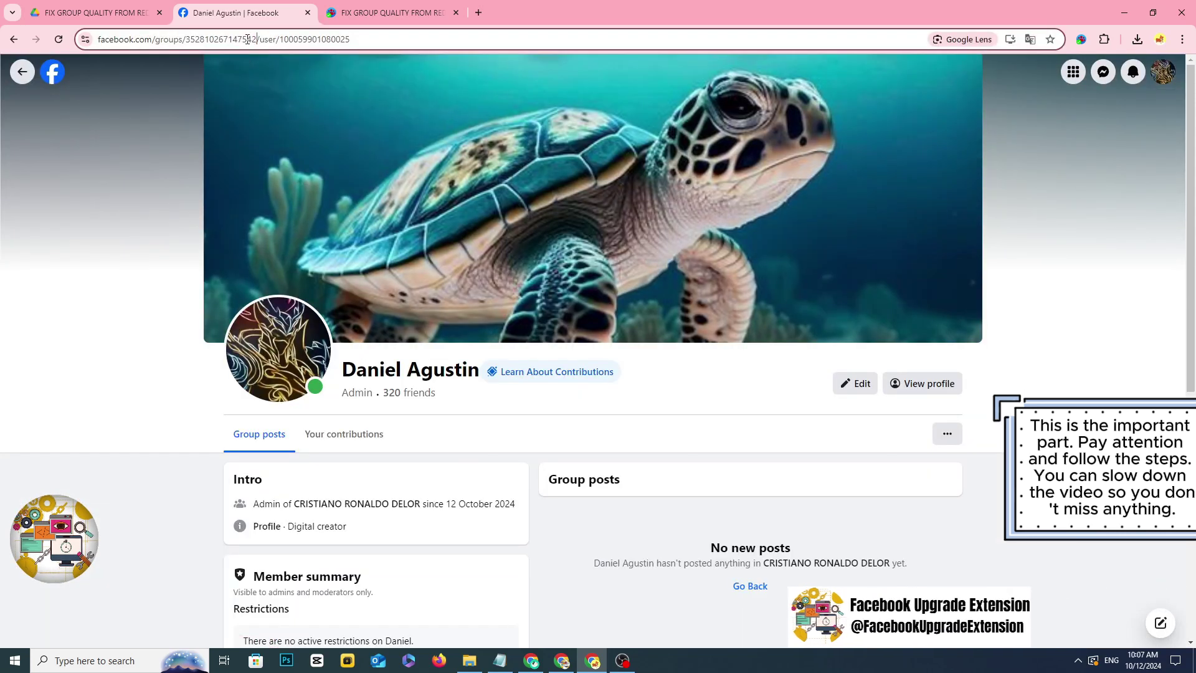
right_click(148, 41)
left_click(191, 155)
left_click(14, 39)
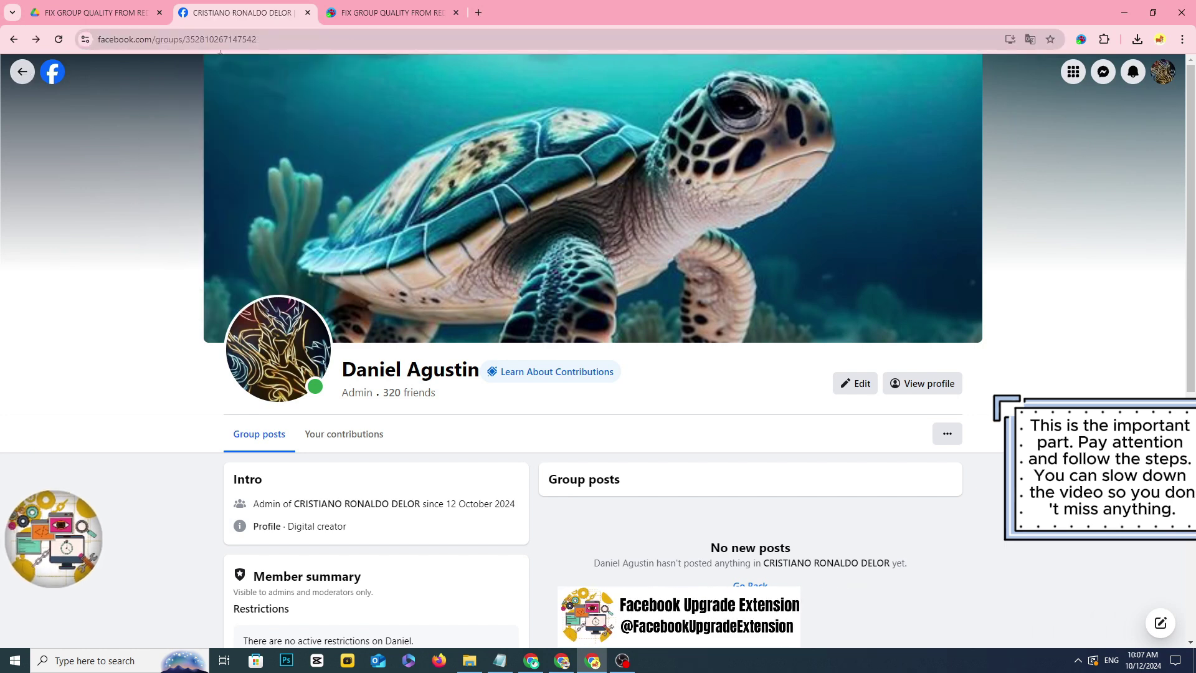
Paste the copied group address into the extension form's Group URL field
left_click(393, 12)
left_click(309, 240)
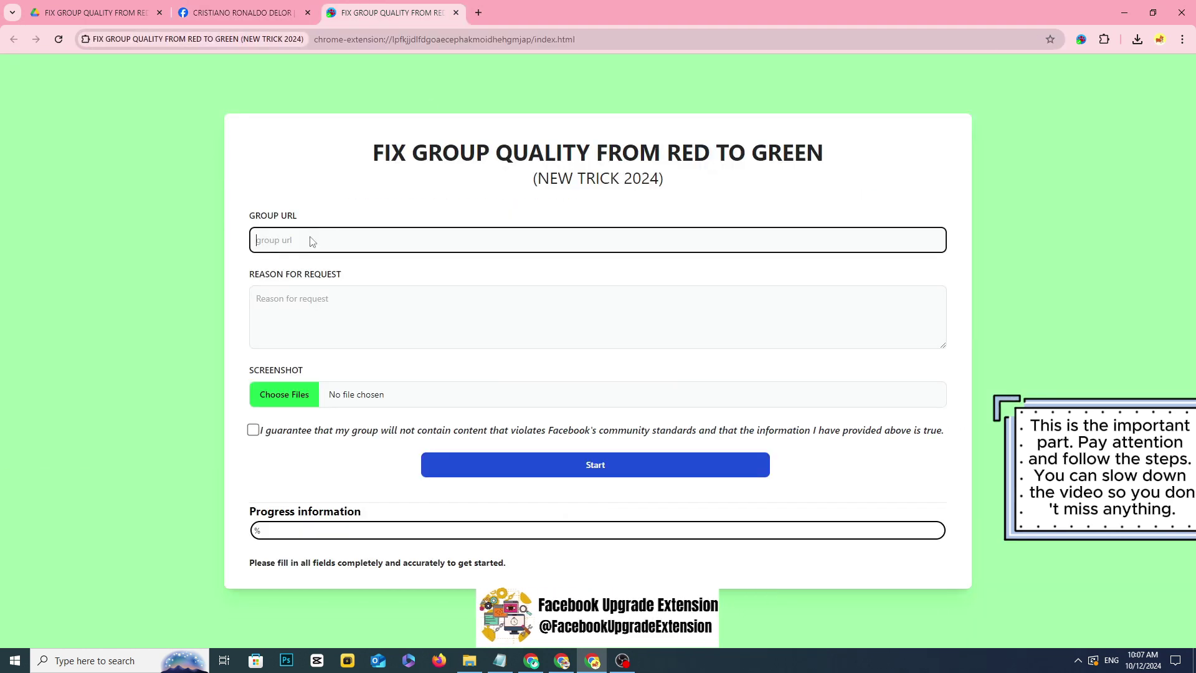
right_click(311, 241)
left_click(347, 404)
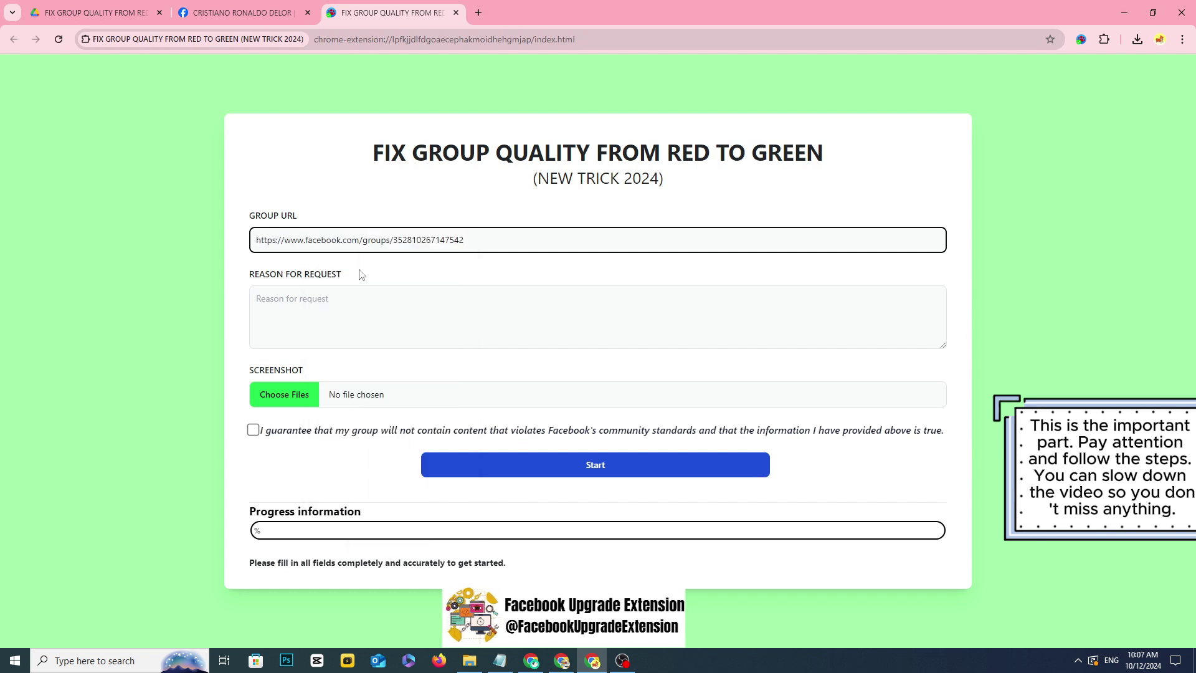
Open "Reason for request group quality.txt" from the Downloads folder and copy its entire text
left_click_drag(360, 275, 208, 272)
left_click(346, 295)
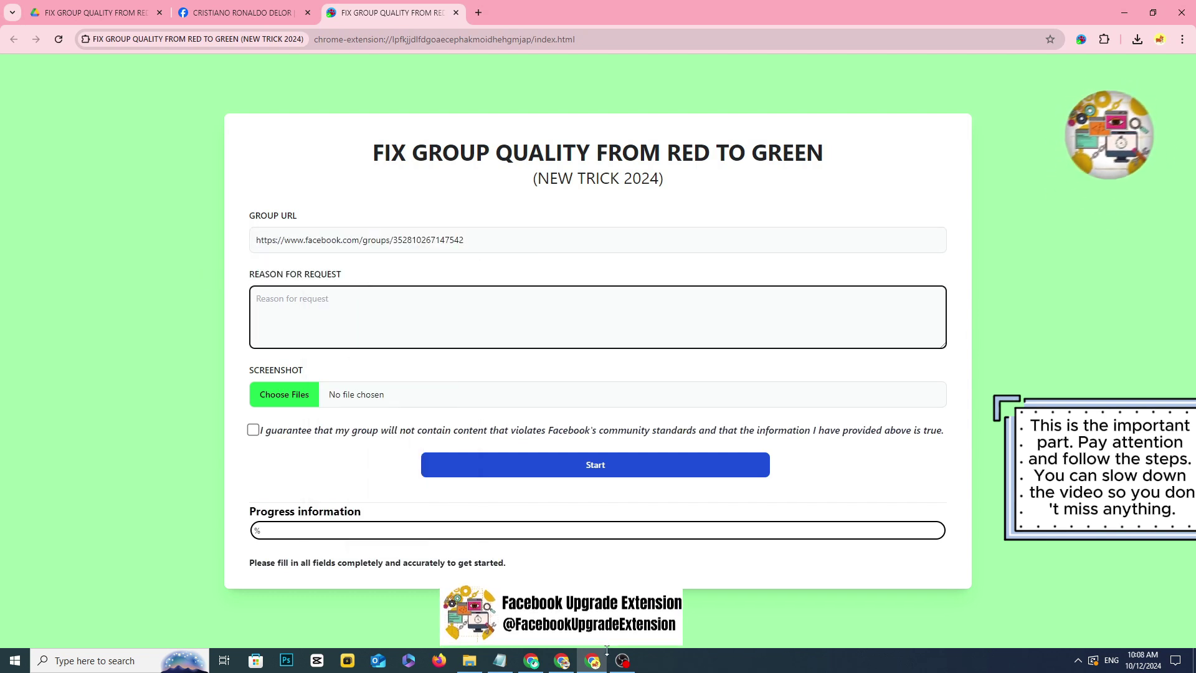
left_click(466, 659)
double_click(908, 244)
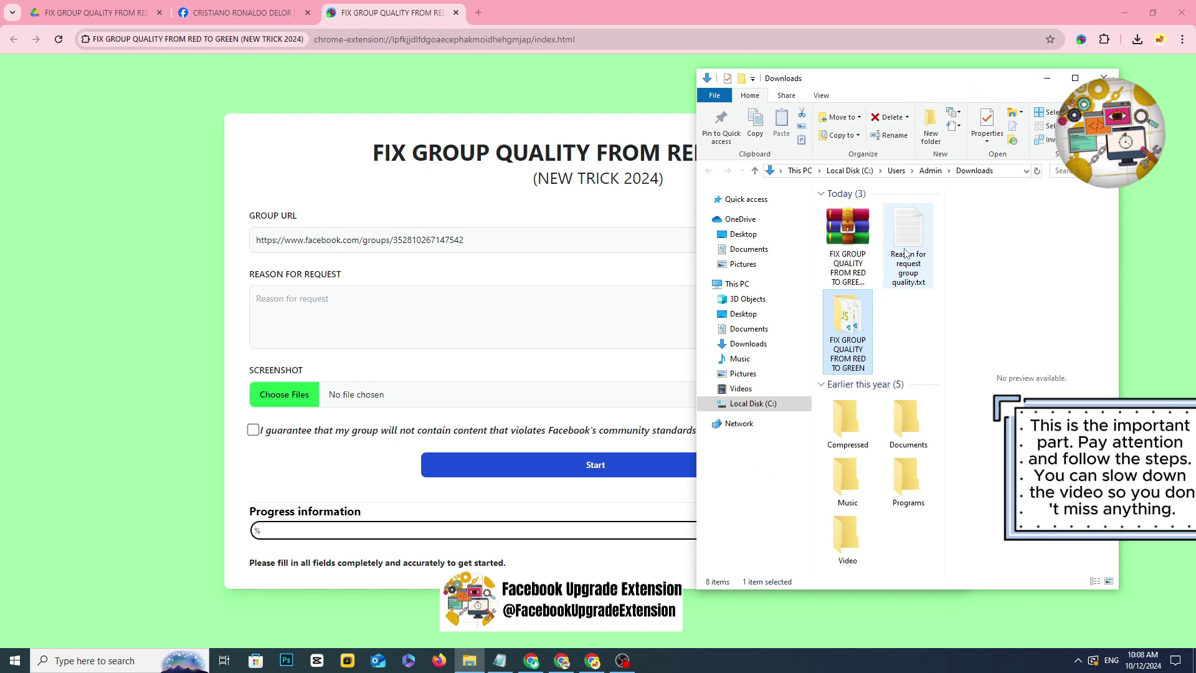
left_click_drag(264, 329, 92, 213)
right_click(115, 219)
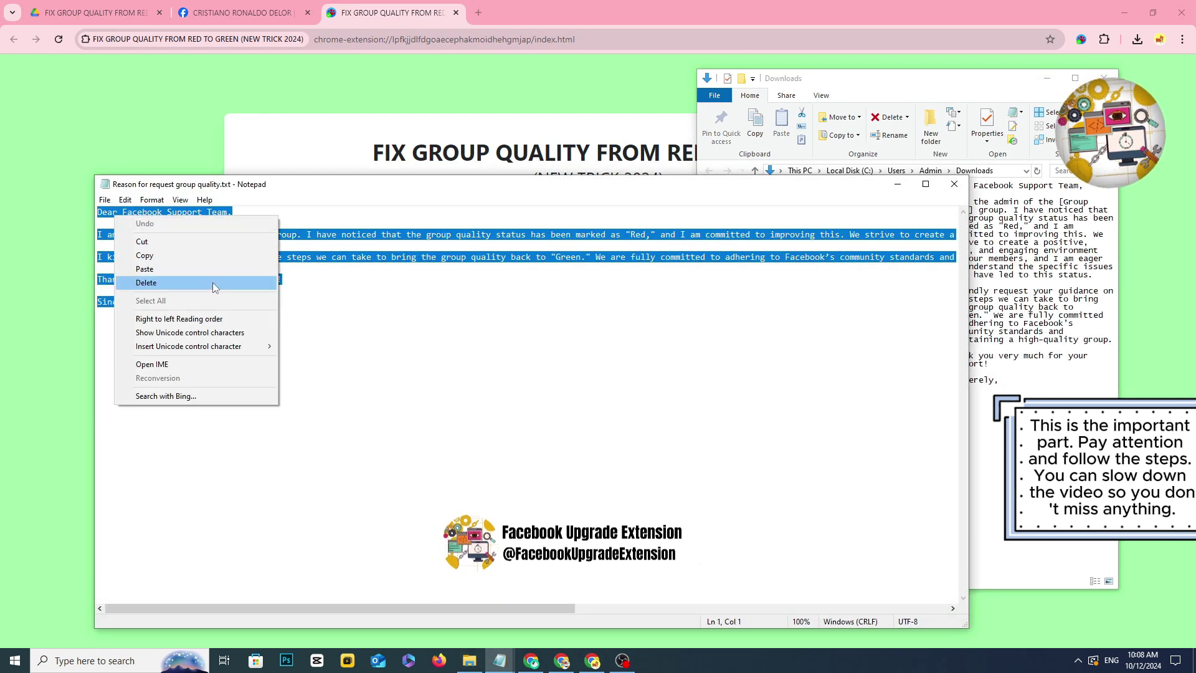
left_click(182, 260)
left_click(335, 163)
Paste the copied letter into the Reason for request field and enlarge the field to fit the whole text
left_click(301, 299)
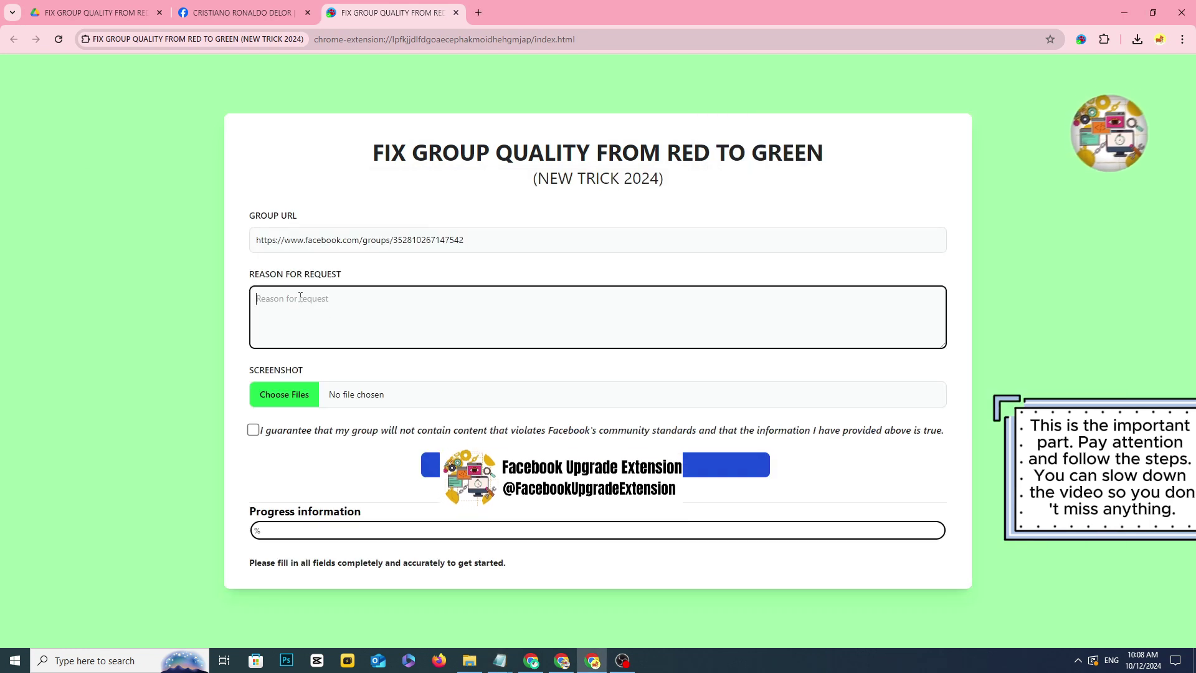
right_click(300, 297)
left_click(339, 464)
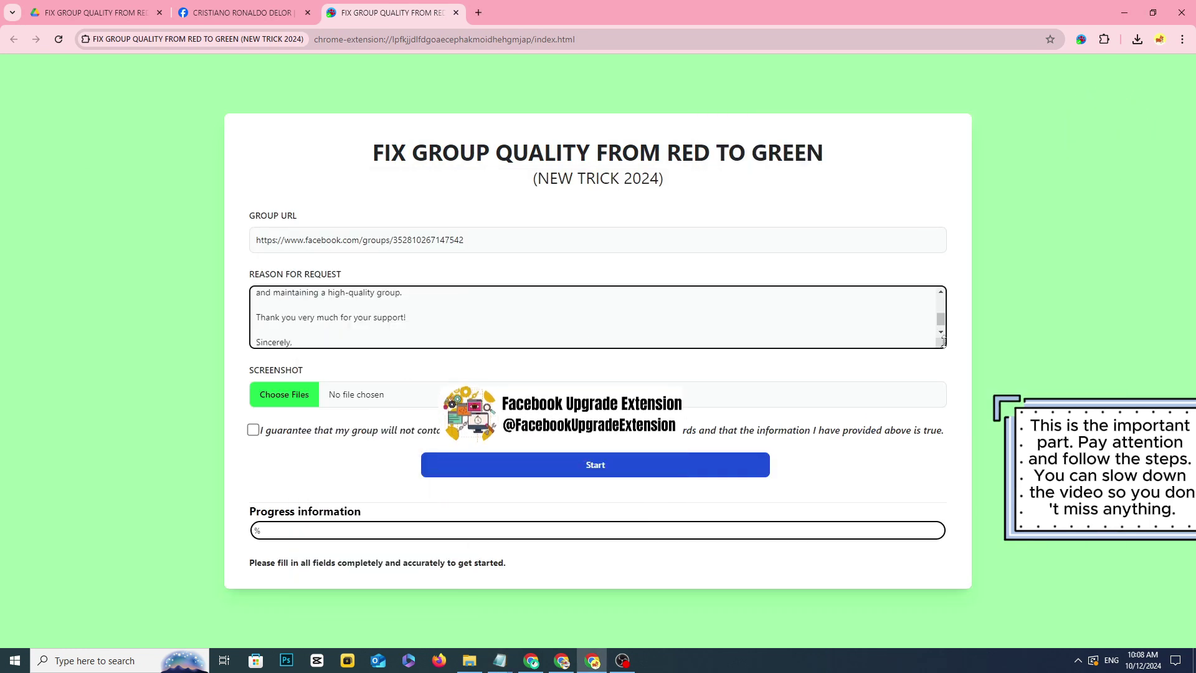
left_click_drag(943, 342, 939, 406)
Replace the [Group Name] placeholder in the request text with CRISTIANO RONALDO DELOR, copied from the group's Facebook page
double_click(358, 278)
left_click(398, 279)
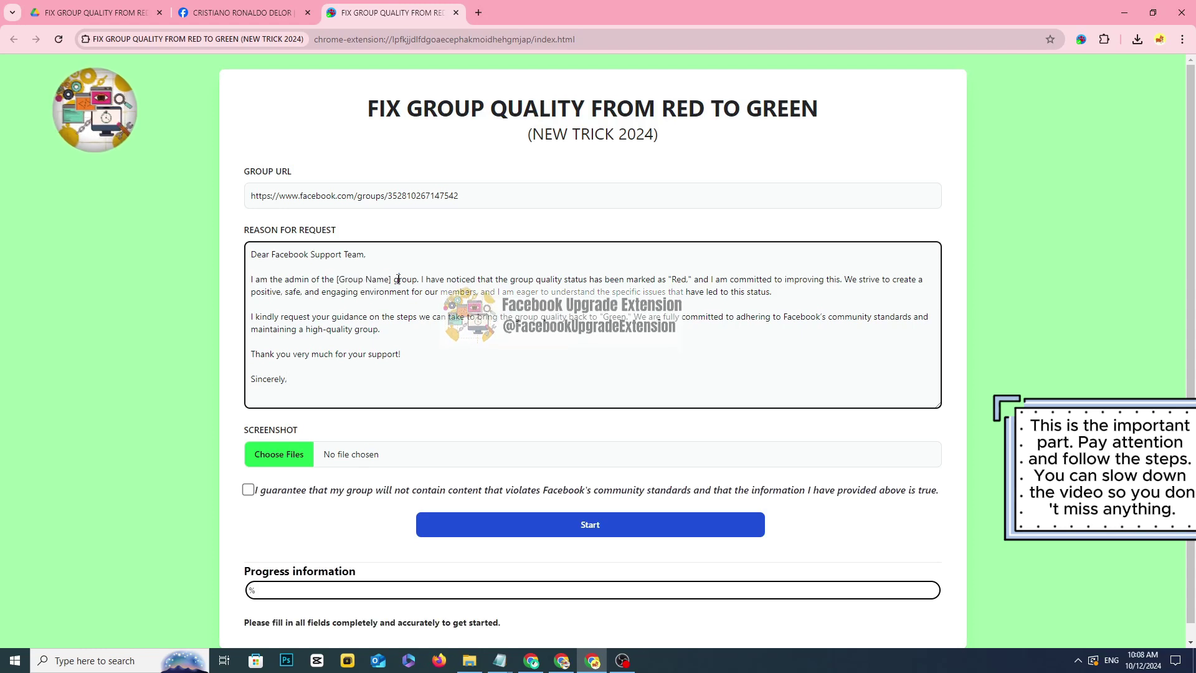
left_click(261, 11)
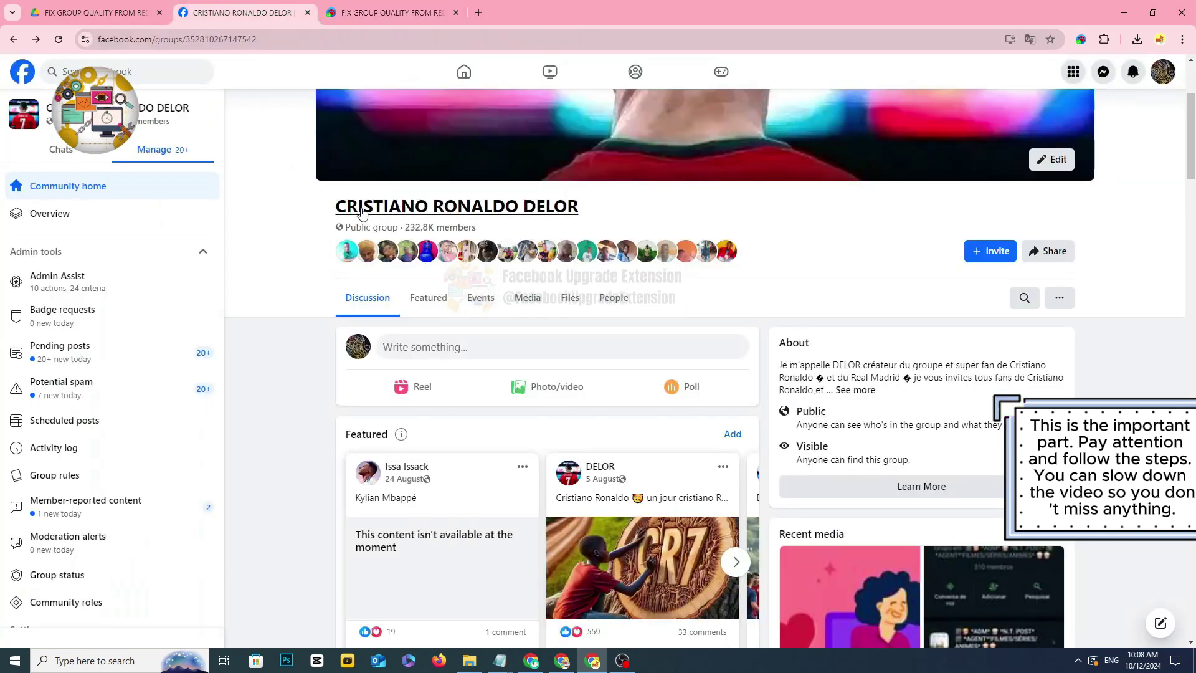
right_click(557, 208)
left_click(598, 342)
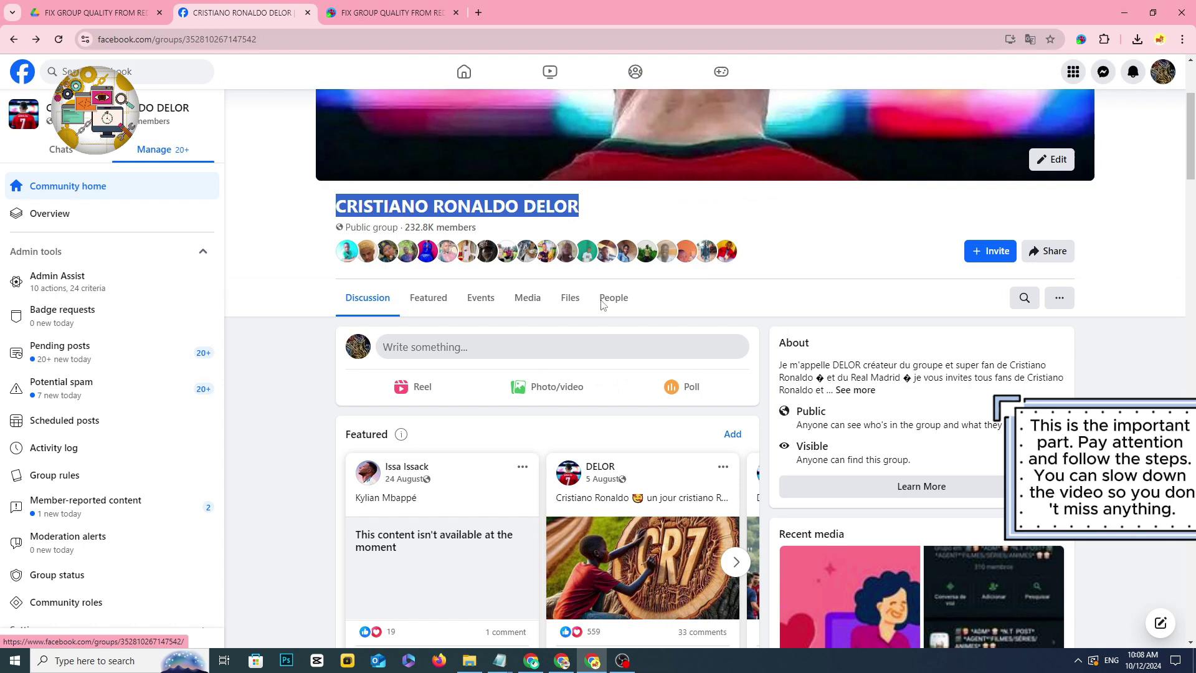
left_click(421, 3)
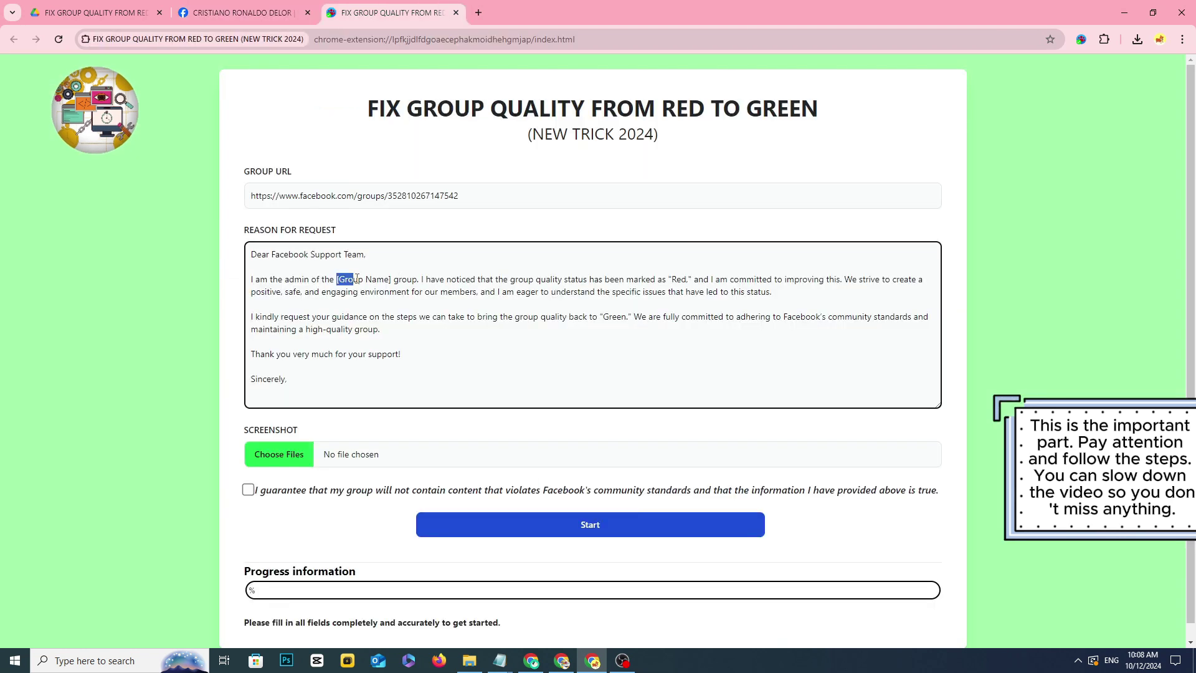
right_click(384, 279)
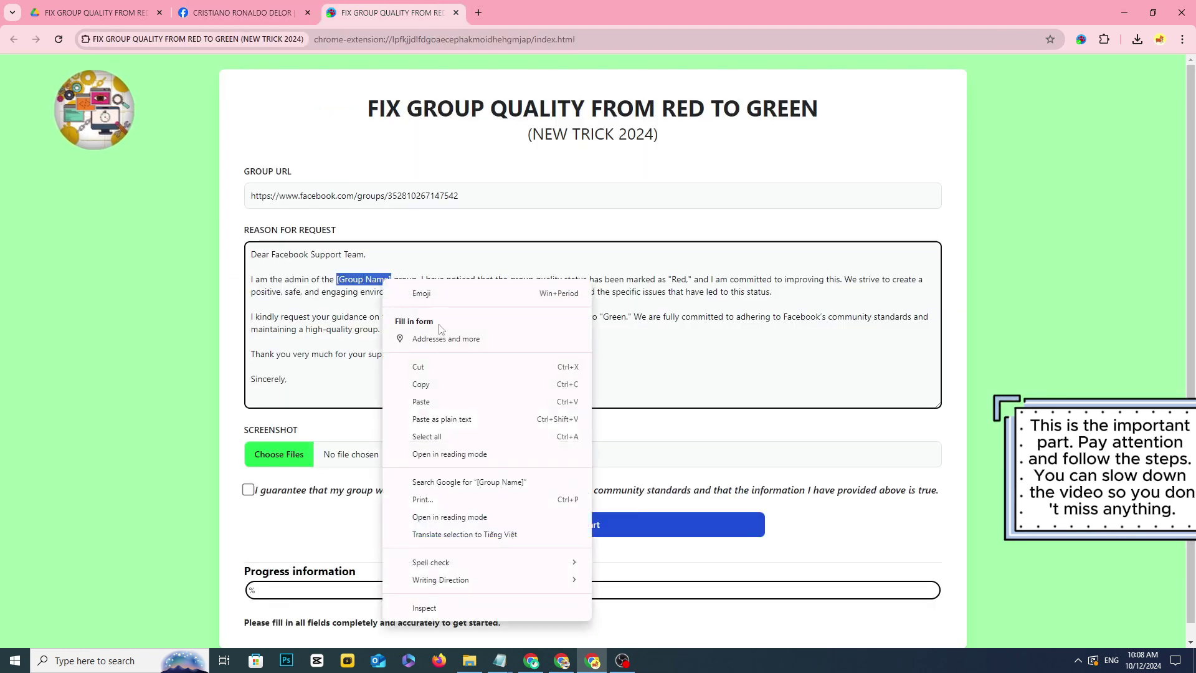
left_click(431, 408)
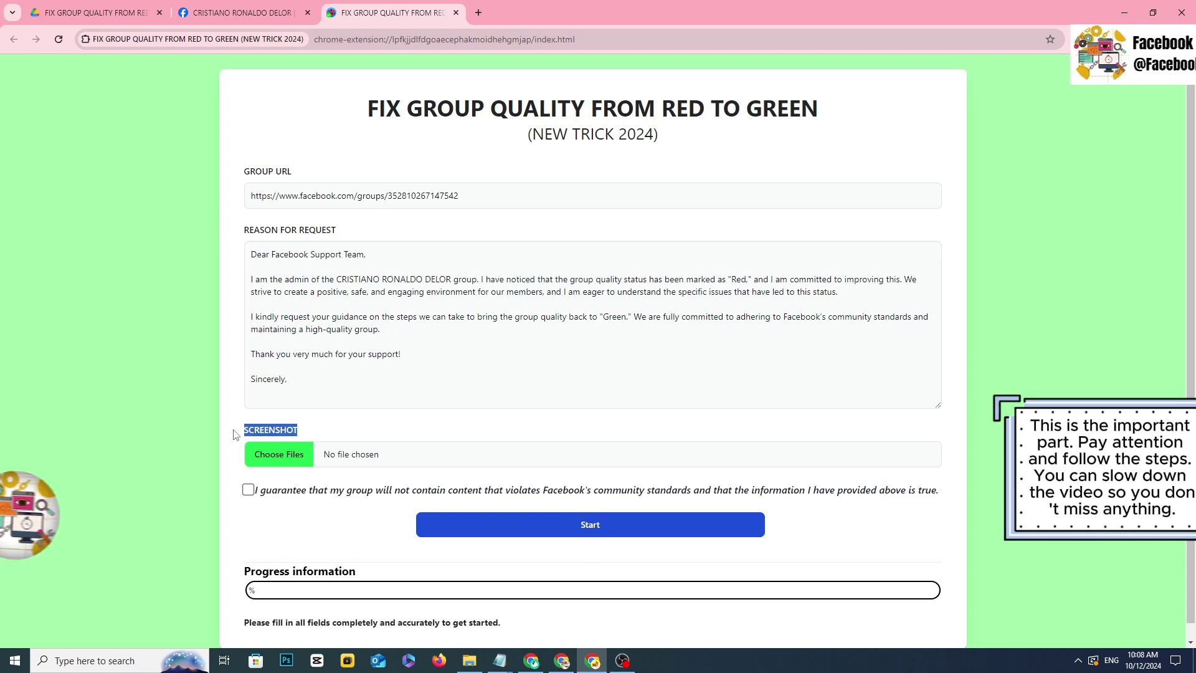
Open the Facebook group's Group status page and show the details of its at-risk restriction
left_click(237, 10)
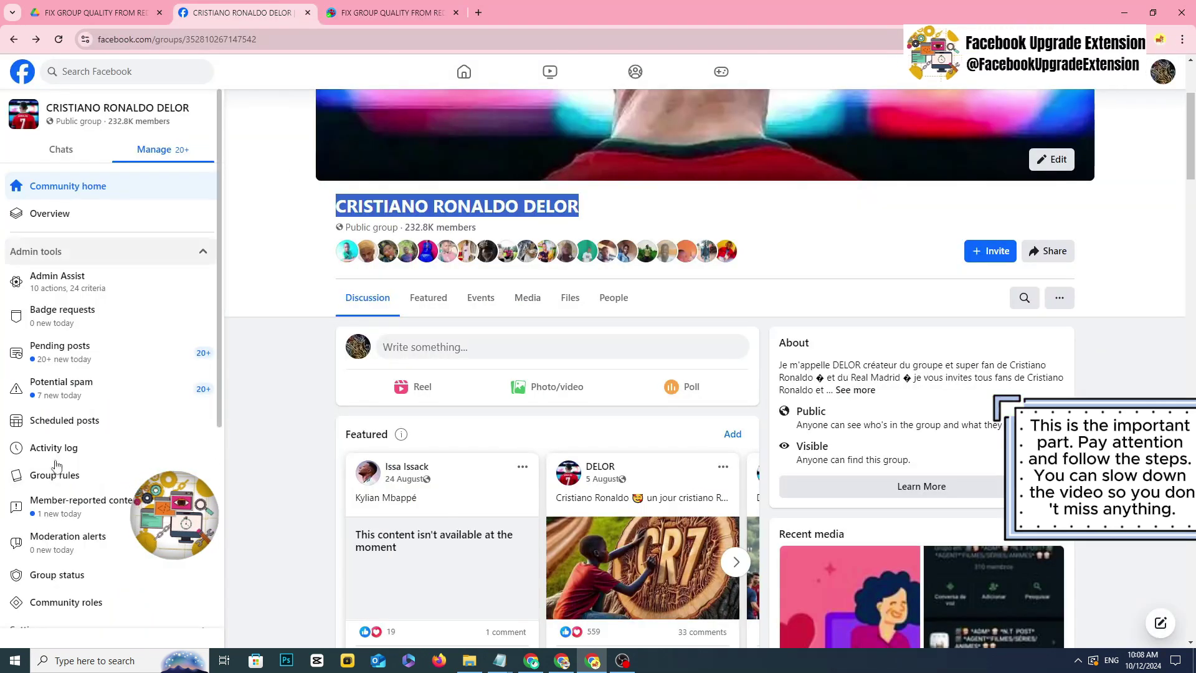
left_click(61, 574)
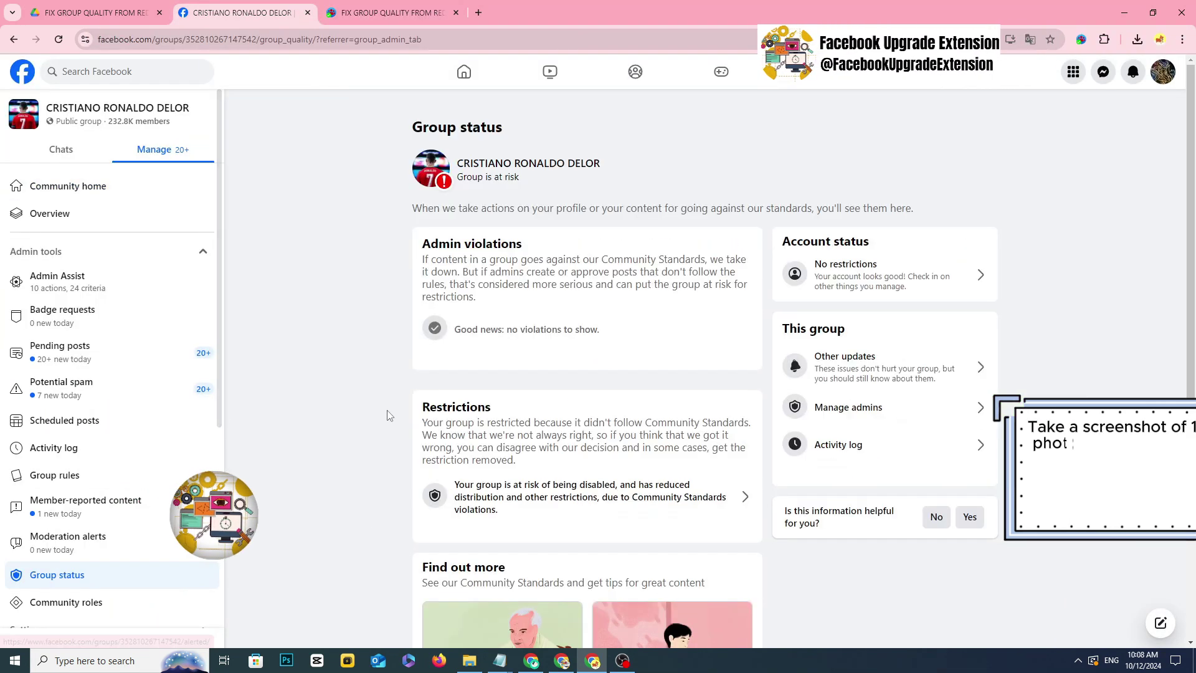
left_click(548, 487)
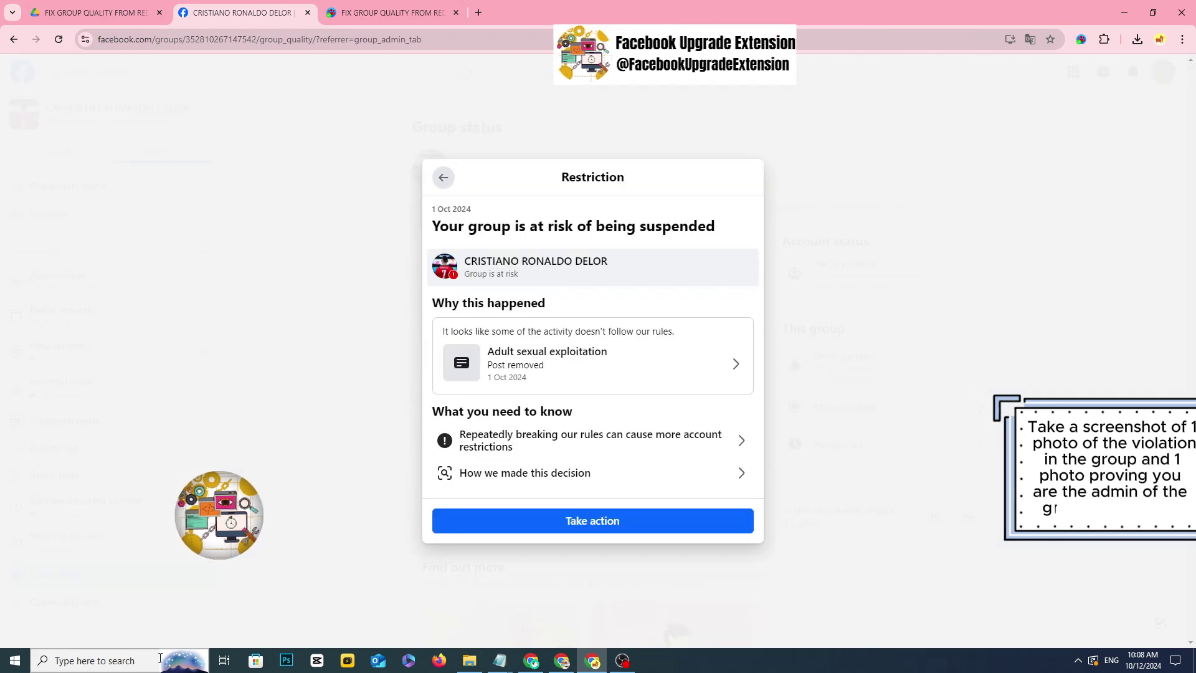
Launch Snipping Tool and capture a snip of the whole Restriction dialog
left_click(93, 661)
type("s")
left_click(80, 319)
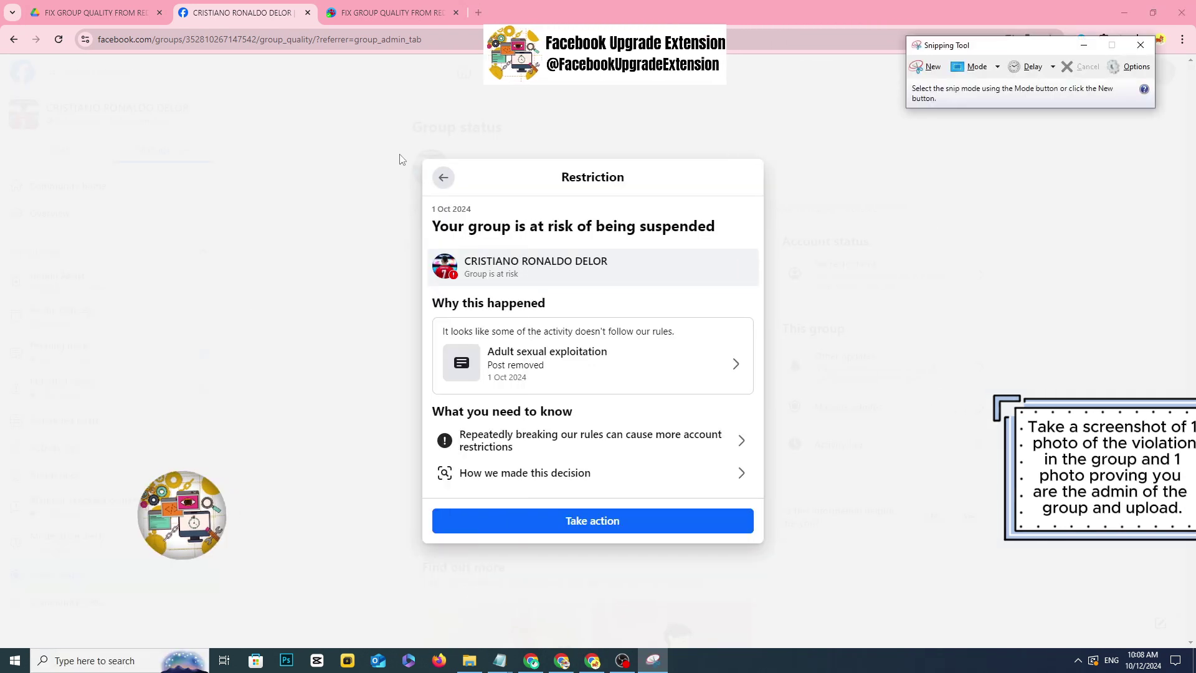
left_click(922, 67)
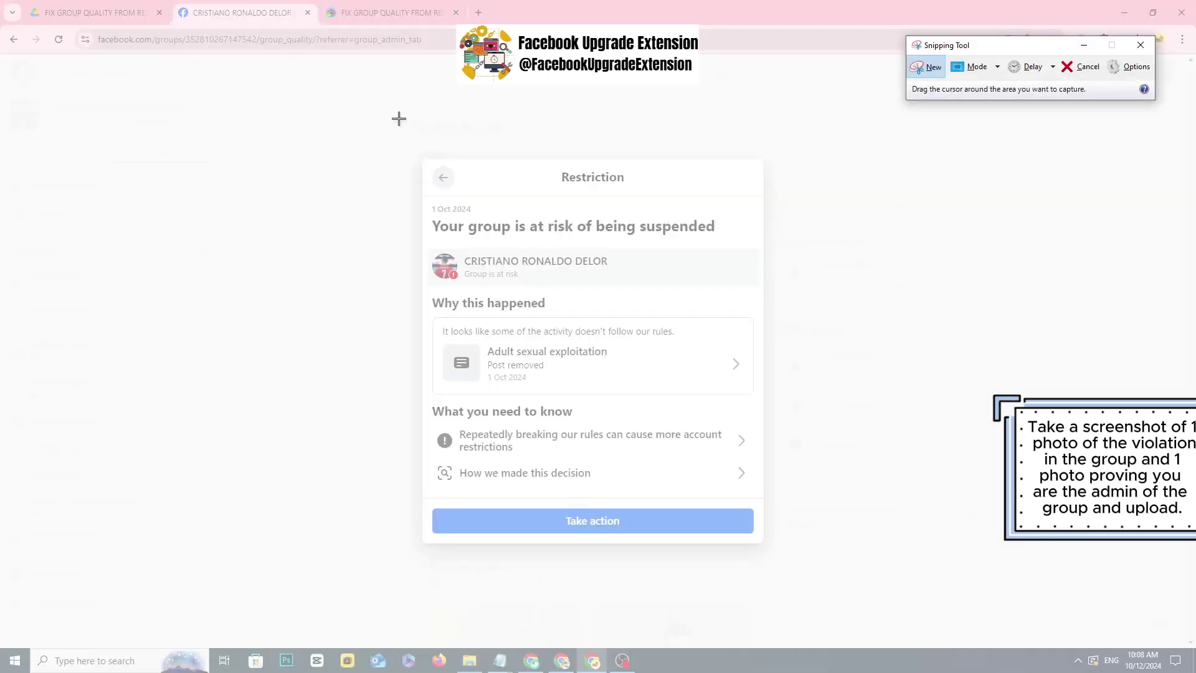
left_click_drag(398, 117, 811, 554)
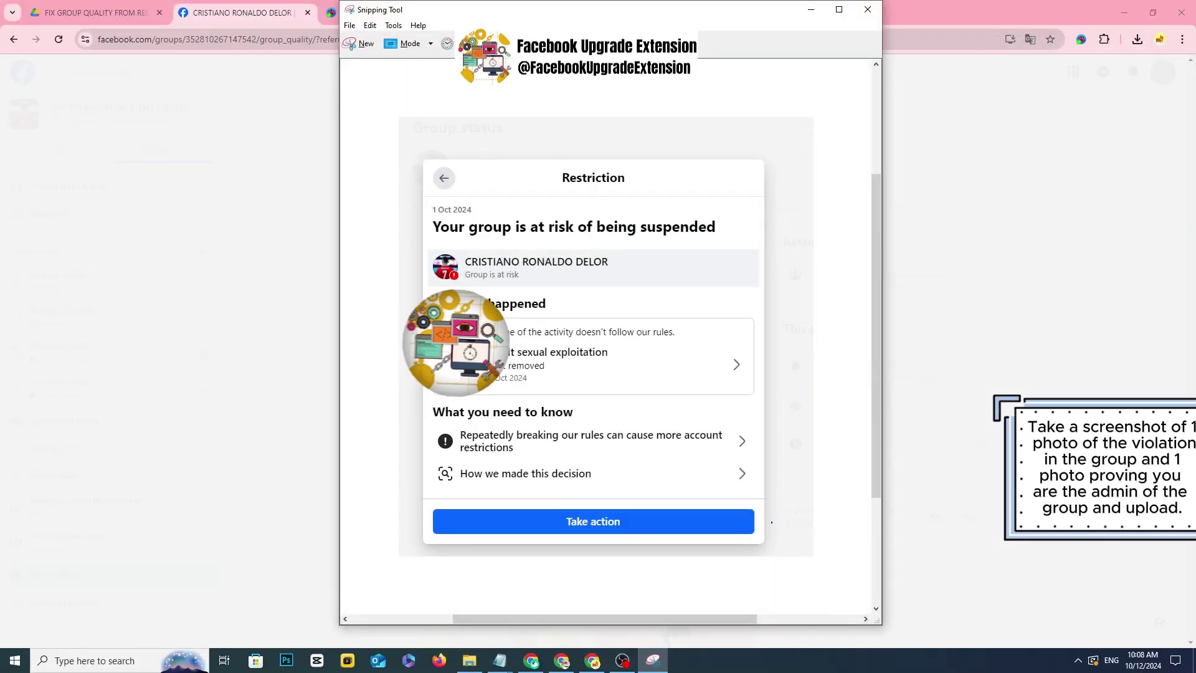
Save the snip to the Desktop as a PNG named Violations and close Snipping Tool
key("ctrl+s")
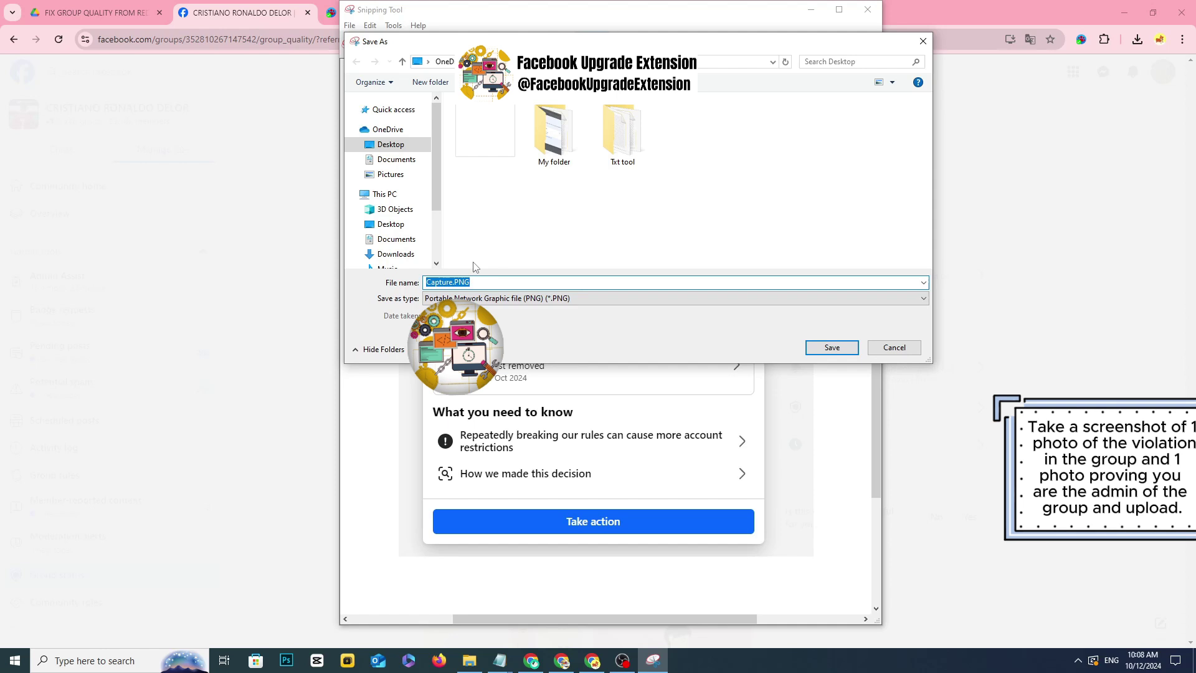
type("Violations")
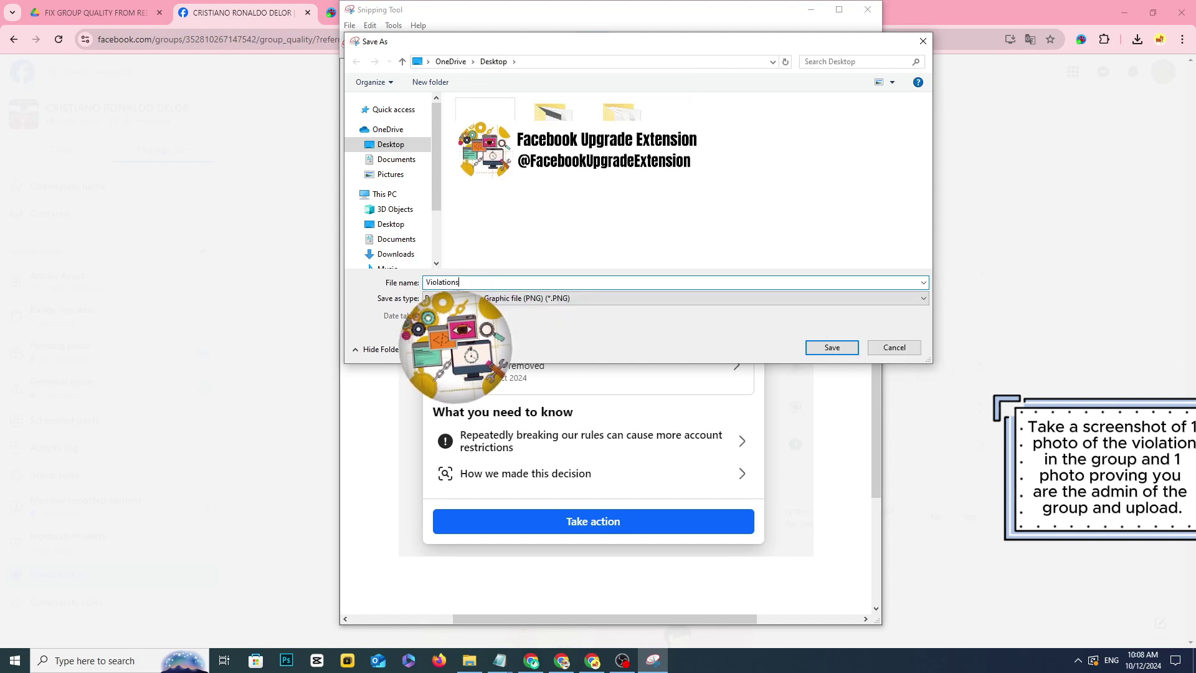
left_click(830, 346)
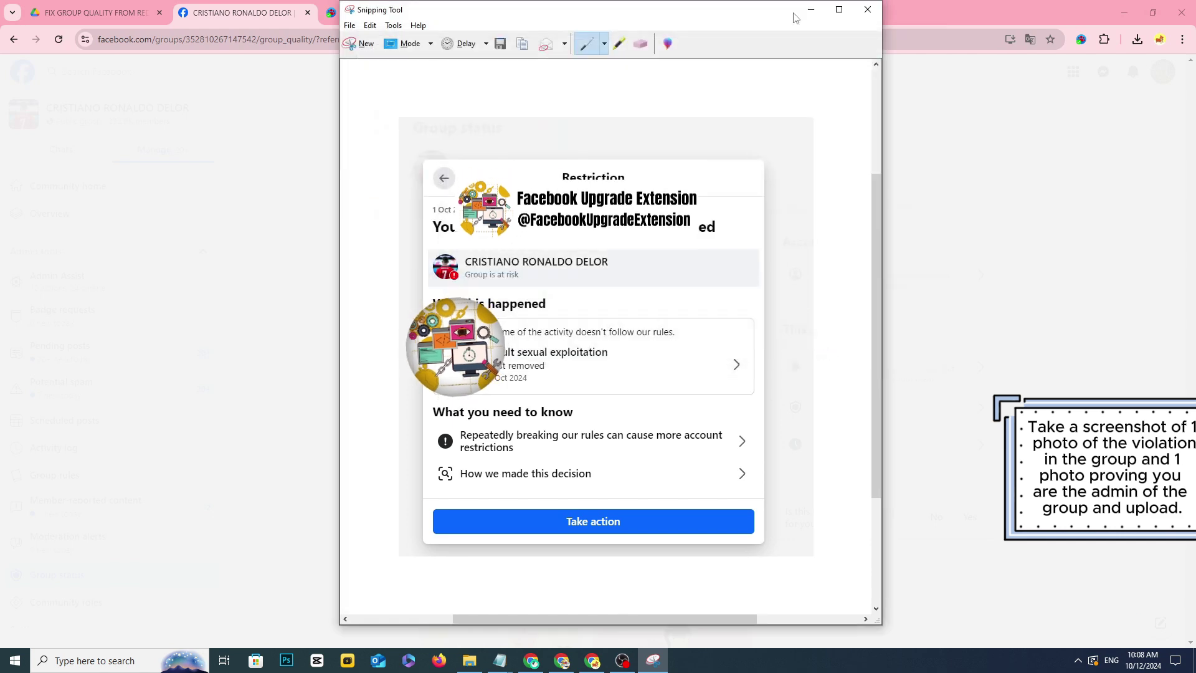
left_click(867, 10)
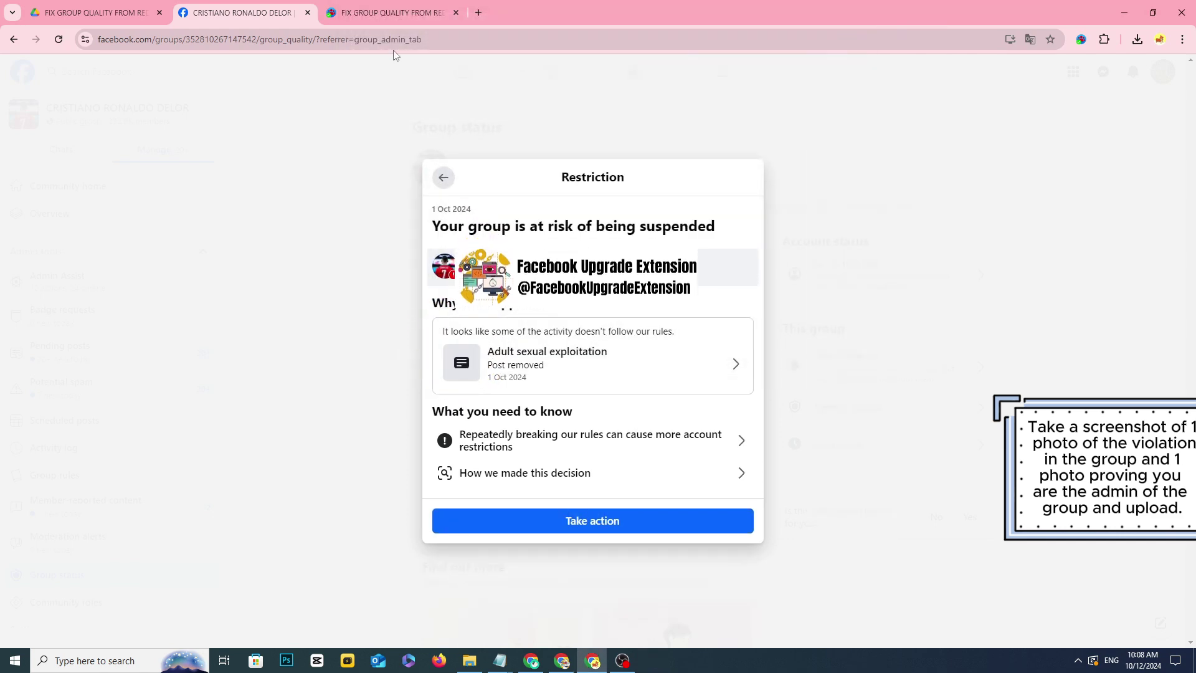
Leave the restriction details and load the group's admin list by using its group address ending in /admins
left_click(362, 18)
left_click(242, 13)
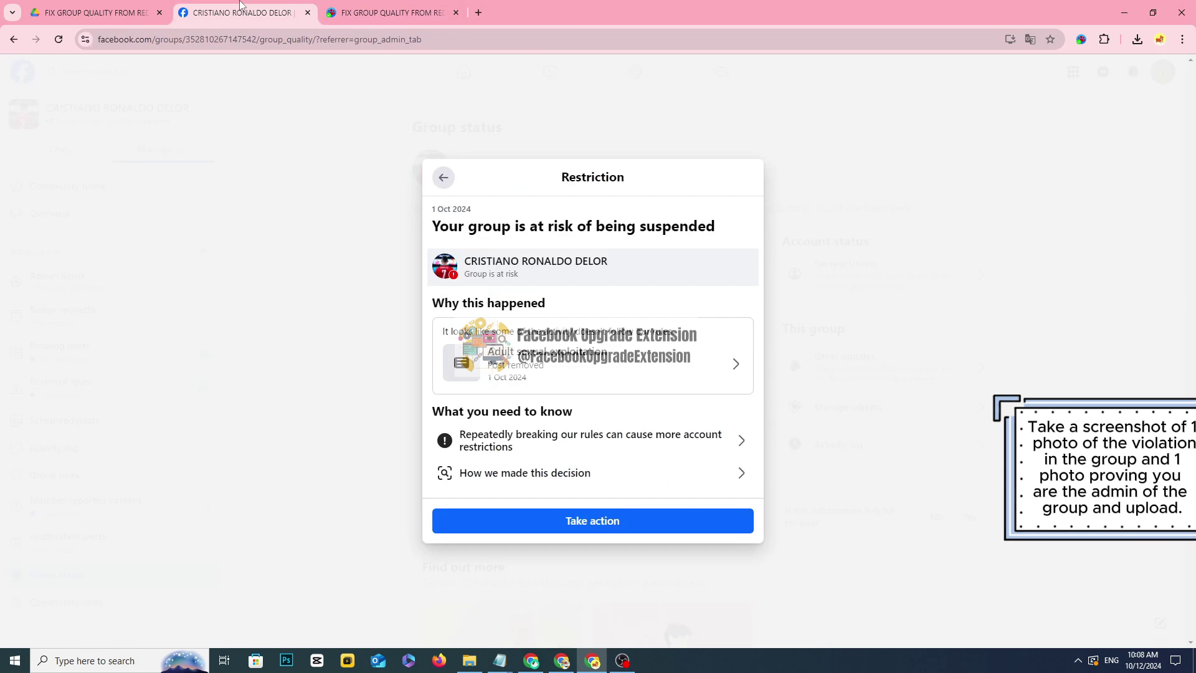
left_click(444, 178)
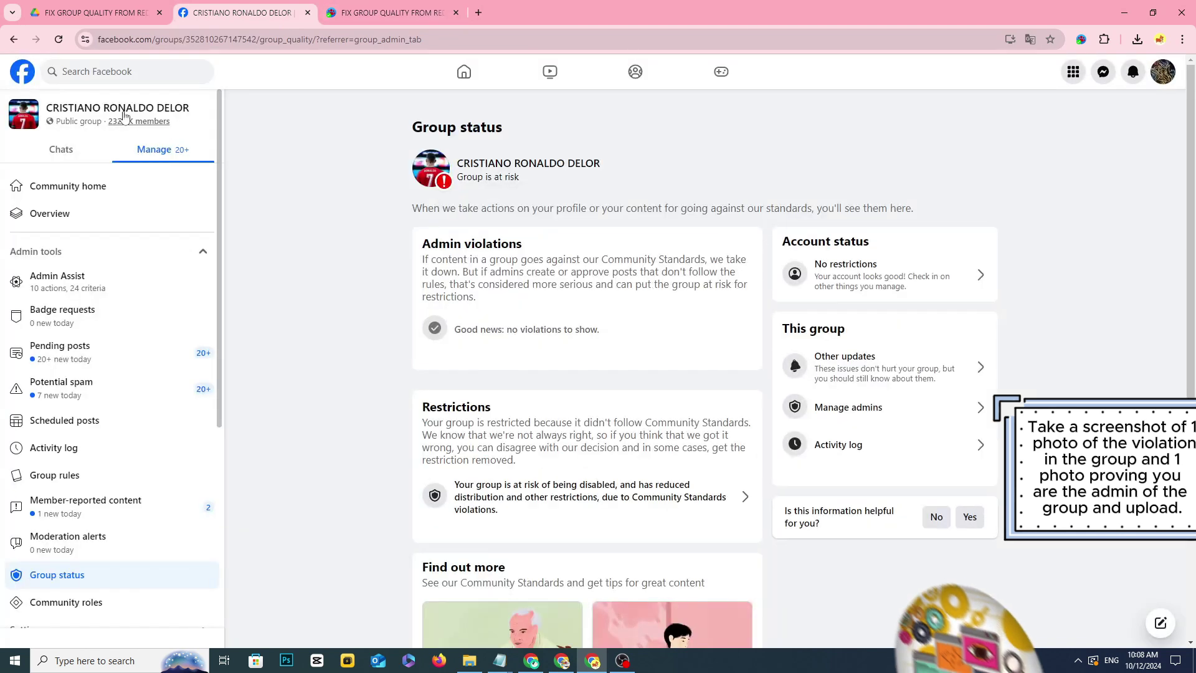
left_click(357, 39)
type("/a")
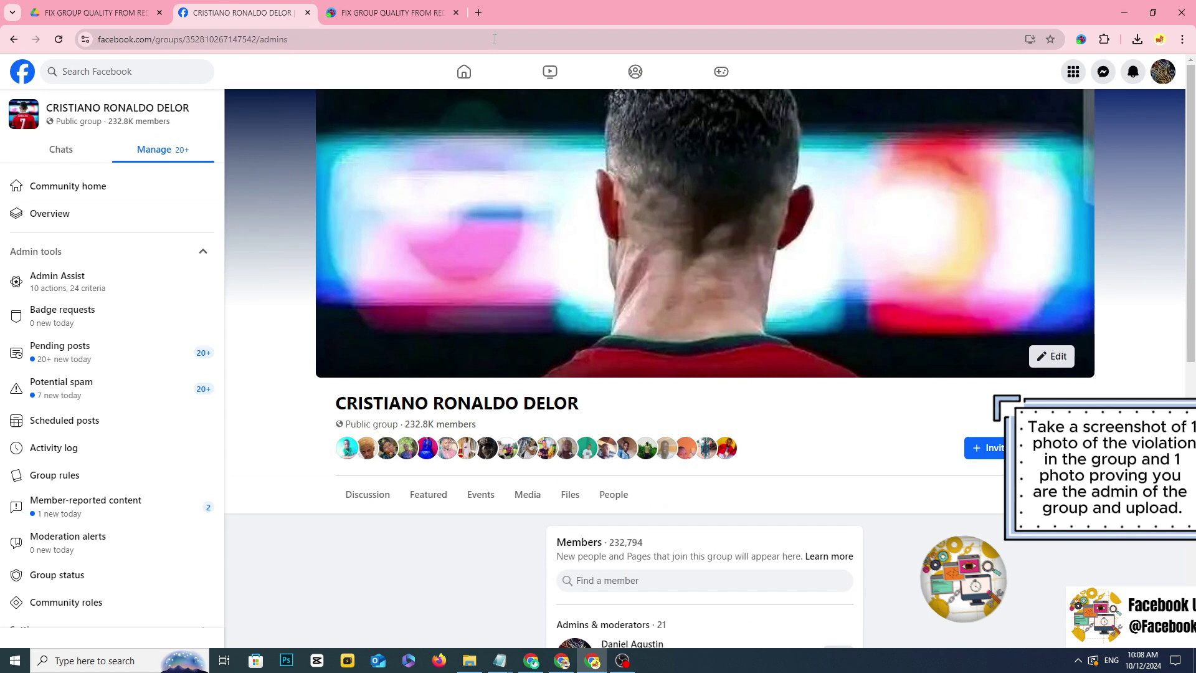
Capture a nearly full-screen snip of the group page showing the Admins & moderators list with Snipping Tool
scroll(726, 261, "down", 5)
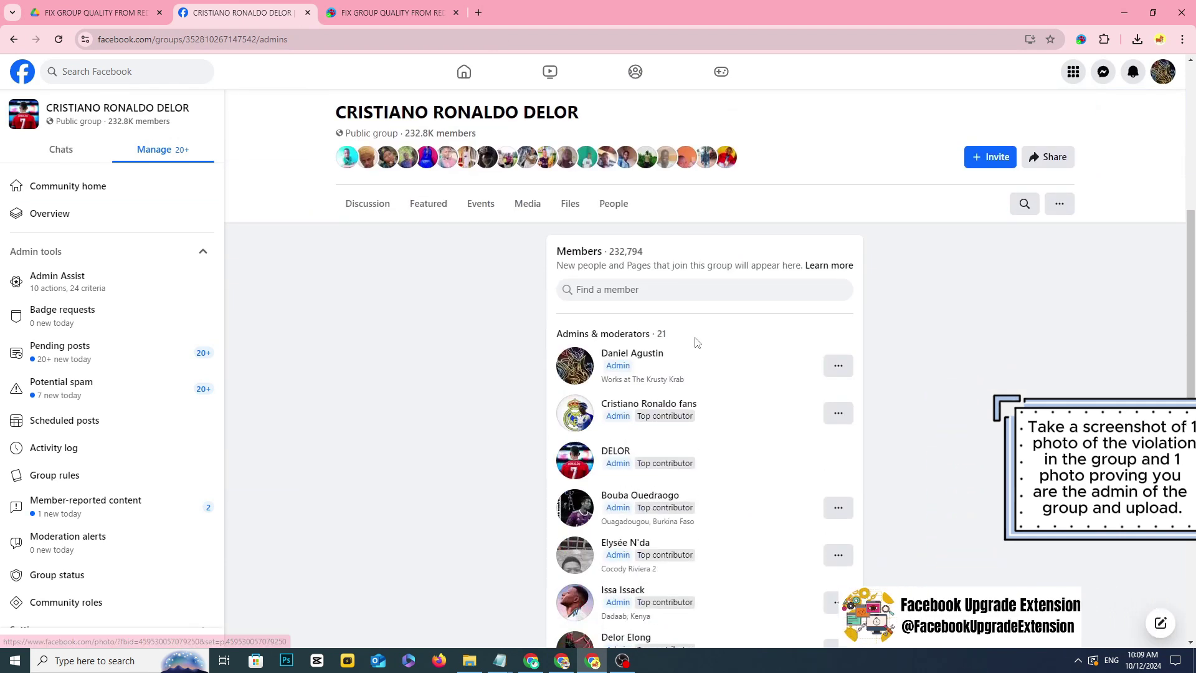
left_click_drag(667, 353, 606, 366)
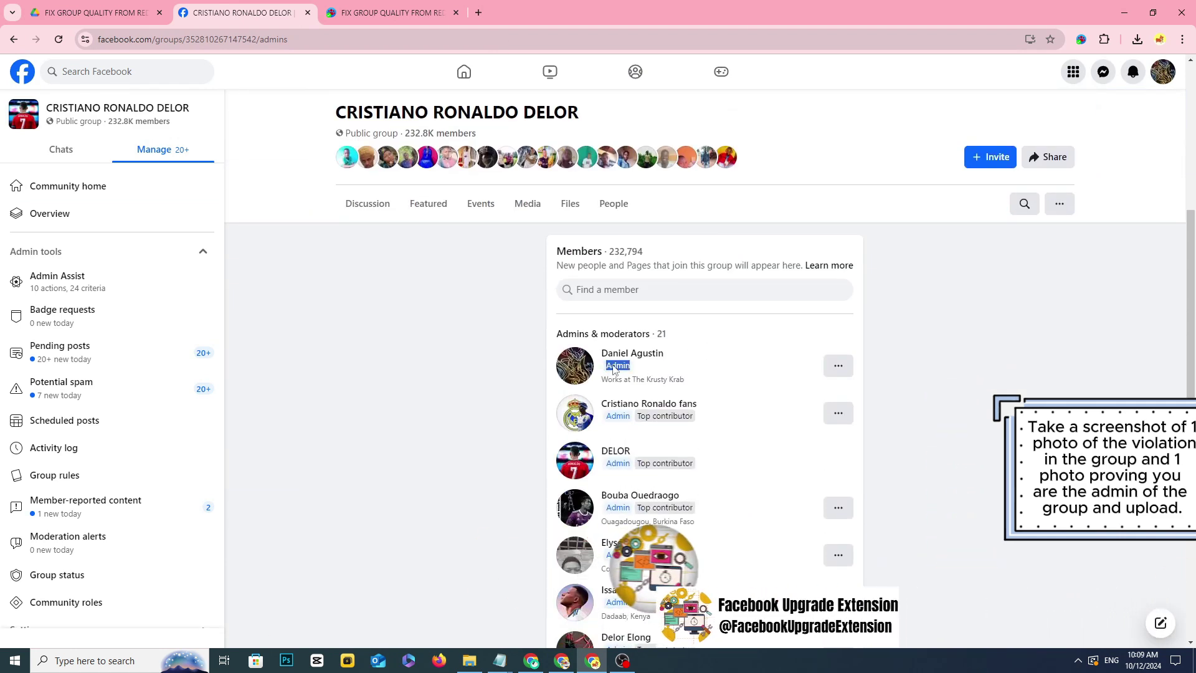
left_click(714, 336)
left_click(144, 659)
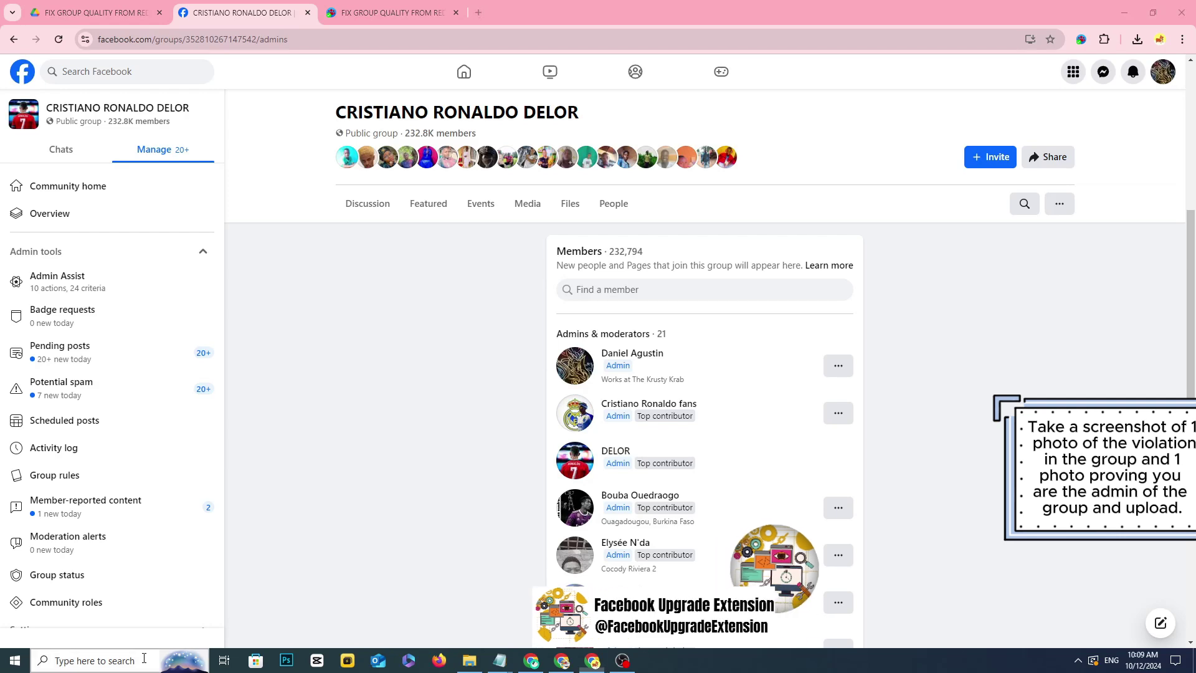
type("s")
left_click(114, 324)
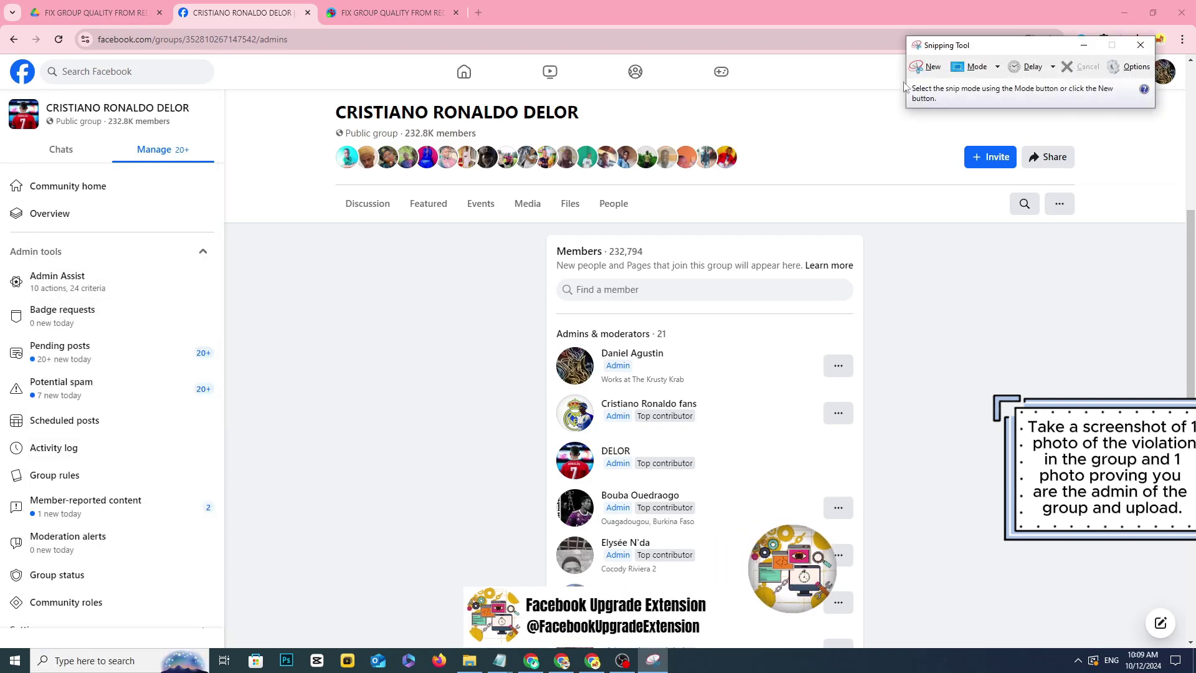
left_click(928, 66)
left_click_drag(6, 29, 1192, 636)
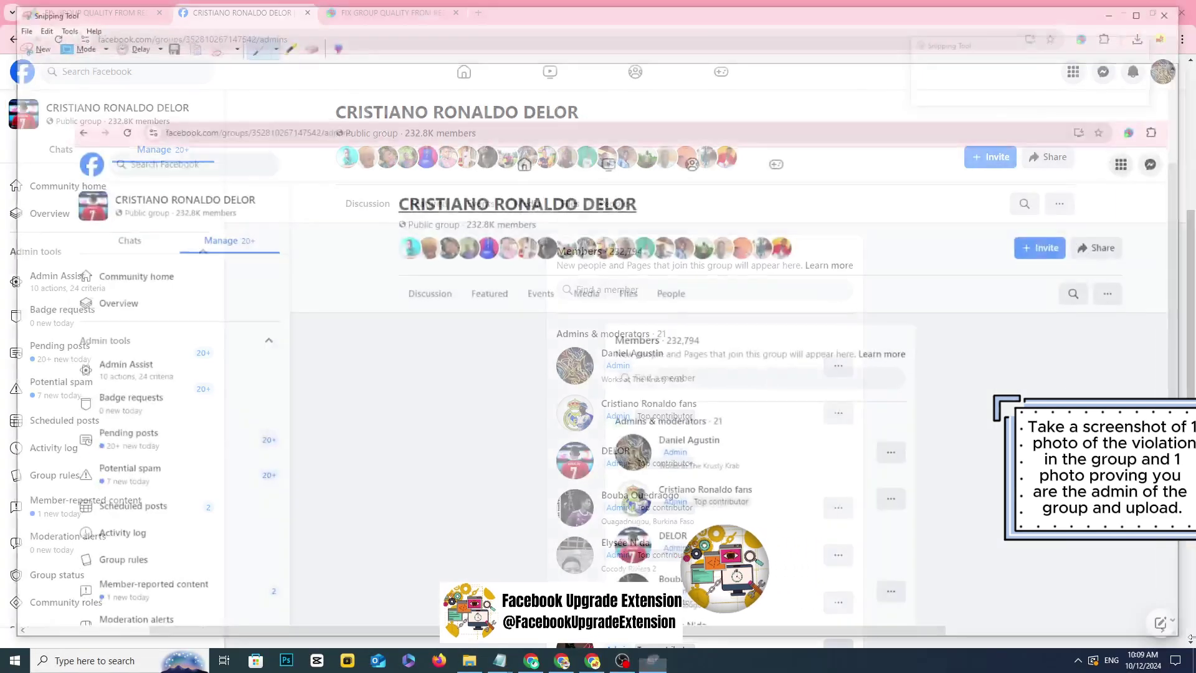
Save the admin list snip to the Desktop as a PNG named Admins and close Snipping Tool
left_click(166, 44)
type("Admins")
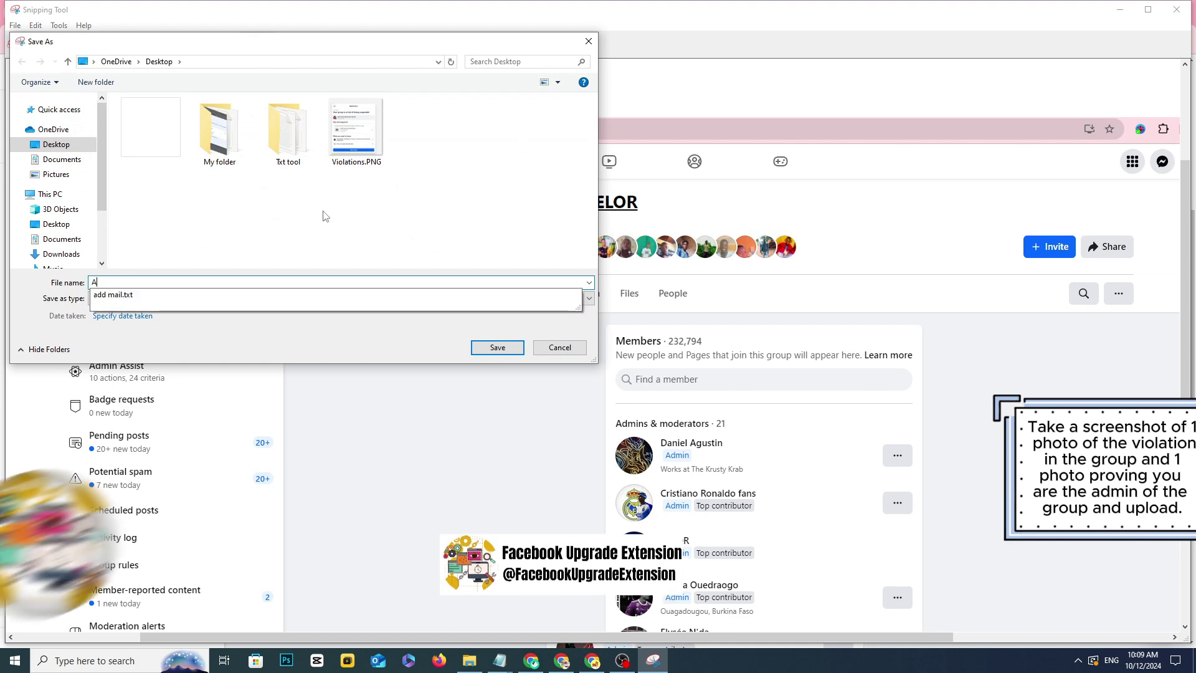
left_click(497, 347)
left_click(1174, 11)
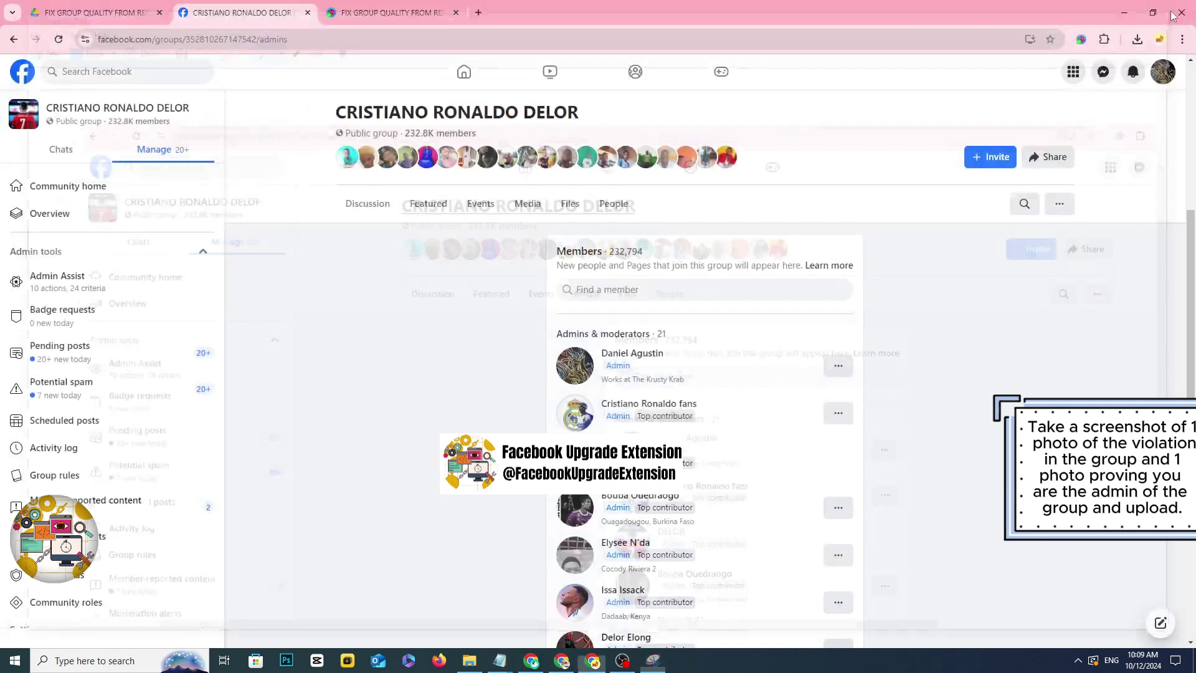
Attach Admins.PNG and Violations.PNG from the Desktop as the screenshots in the FIX GROUP QUALITY FROM RED TO GREEN form
left_click(386, 12)
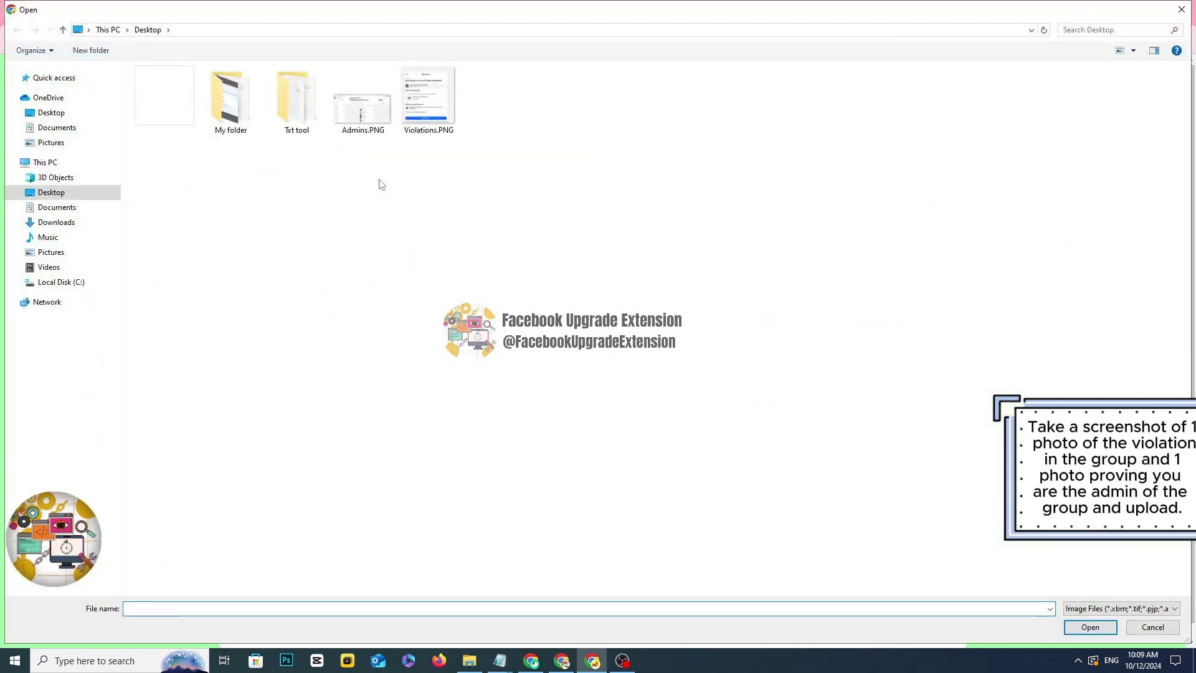
left_click_drag(370, 125, 372, 127)
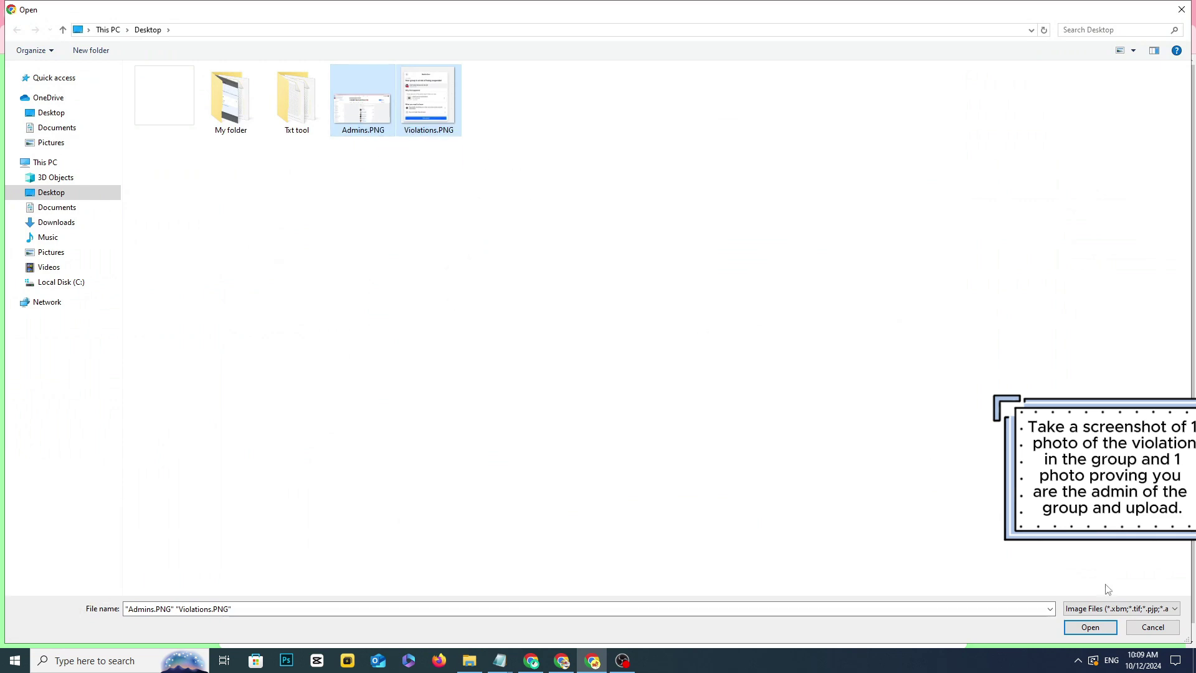
left_click(1101, 631)
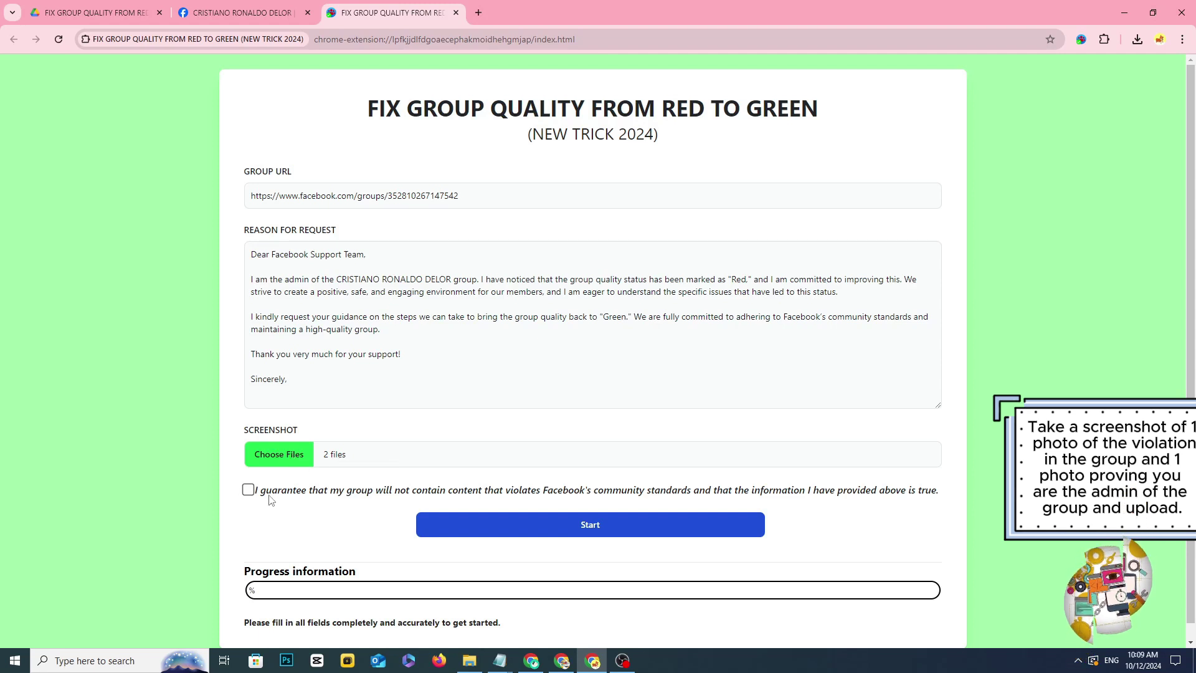
Accept the guarantee about community standards and truthful information, start the appeal, and check its progress status
left_click(248, 491)
scroll(544, 480, "down", 1)
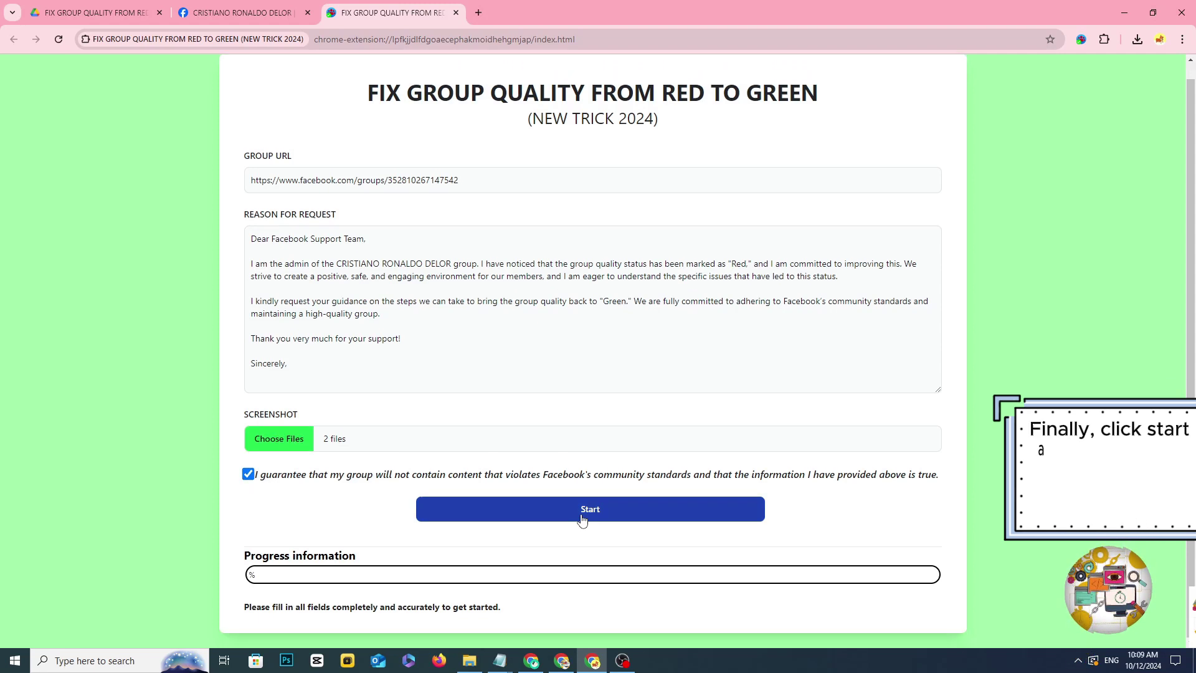
left_click(586, 511)
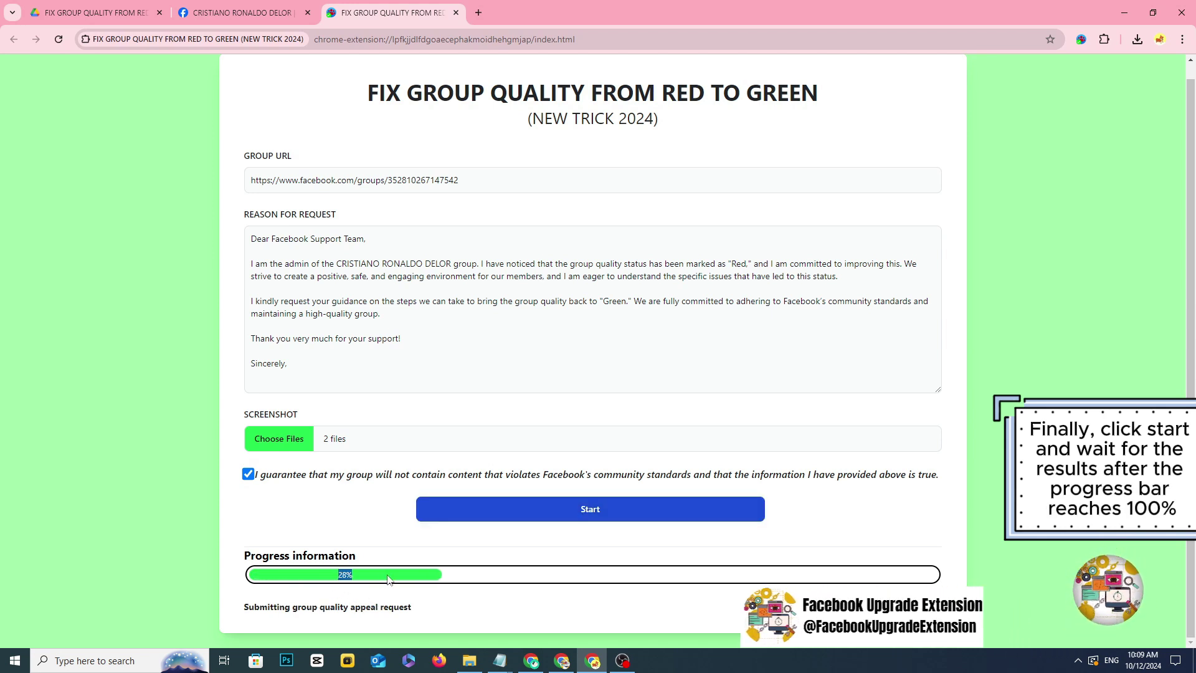
left_click_drag(252, 605, 488, 608)
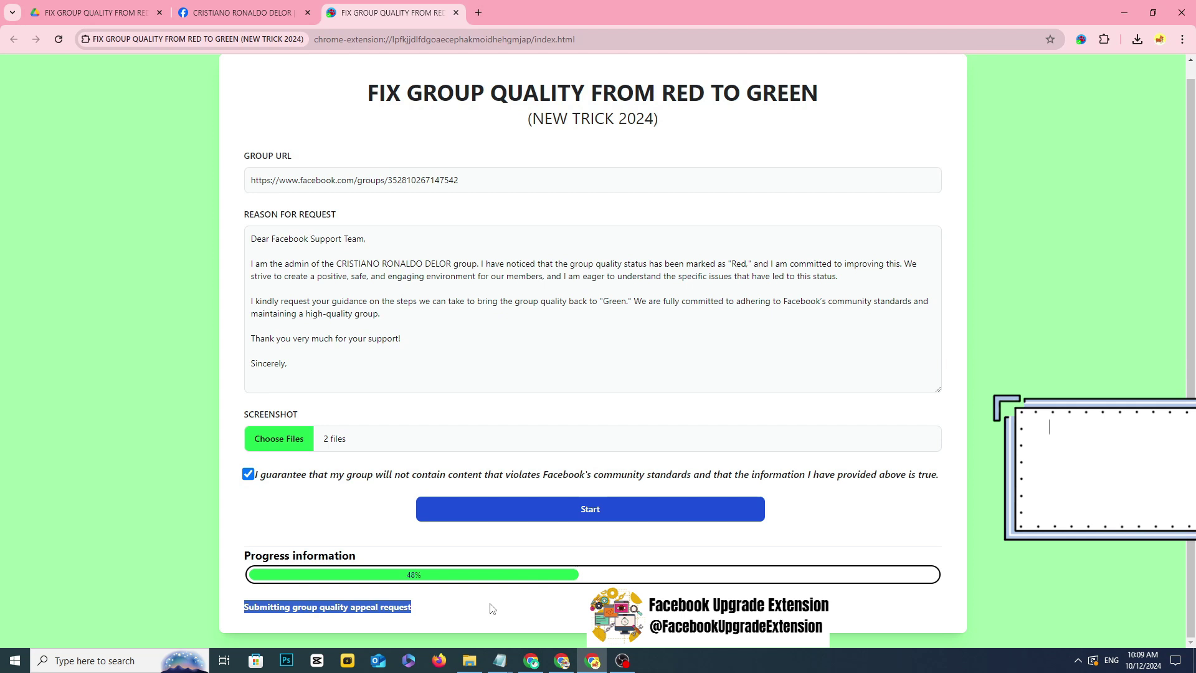